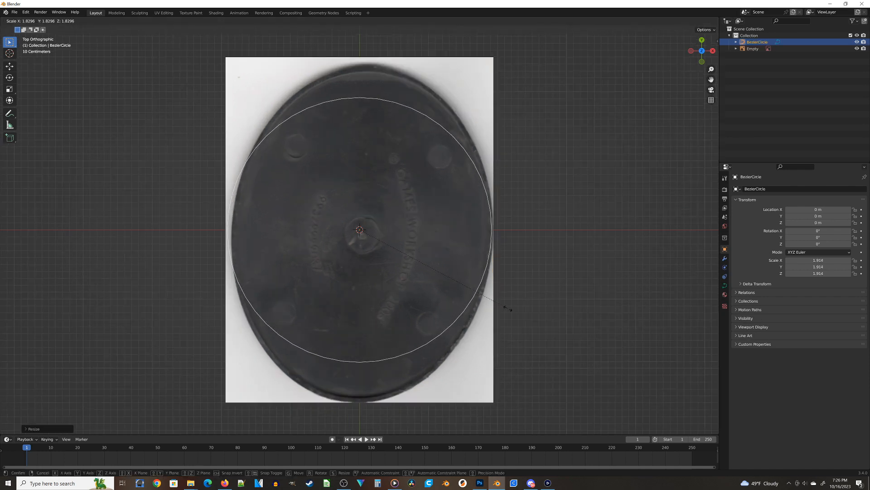
Scale the Bezier circle uniformly to about 1.936 so it roughly matches the width of the scanned oval base
right_click(508, 308)
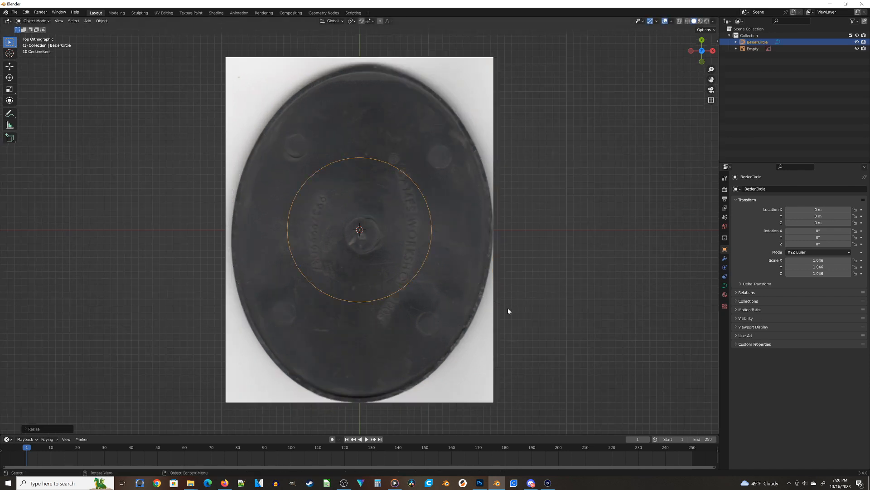
key("s")
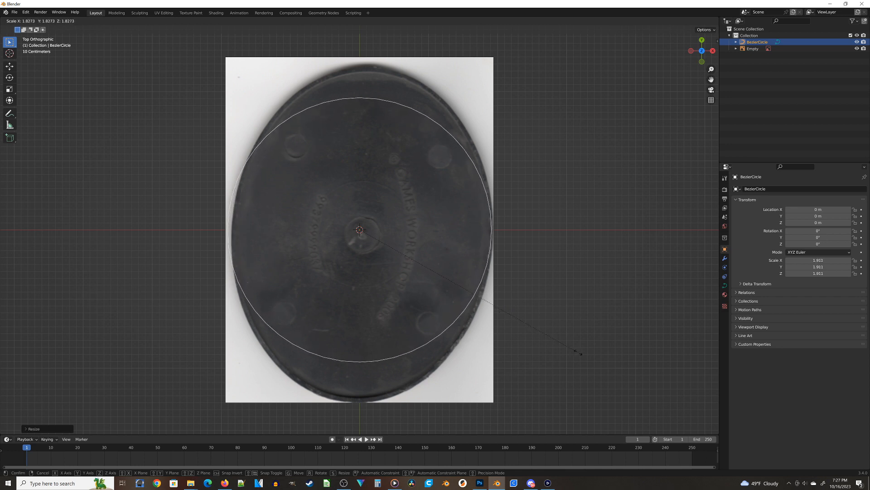
left_click(581, 354)
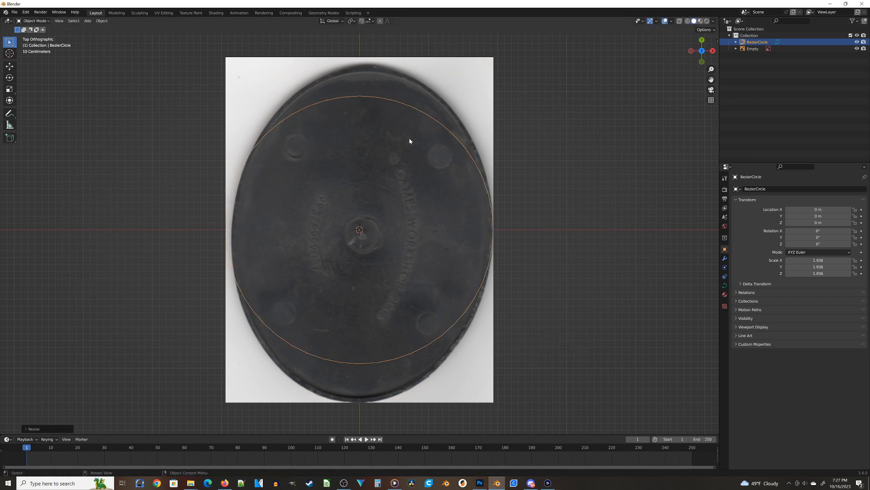
Move the circle's top control point up to the upper edge of the scanned base in Edit Mode
key("Tab")
left_click(360, 96)
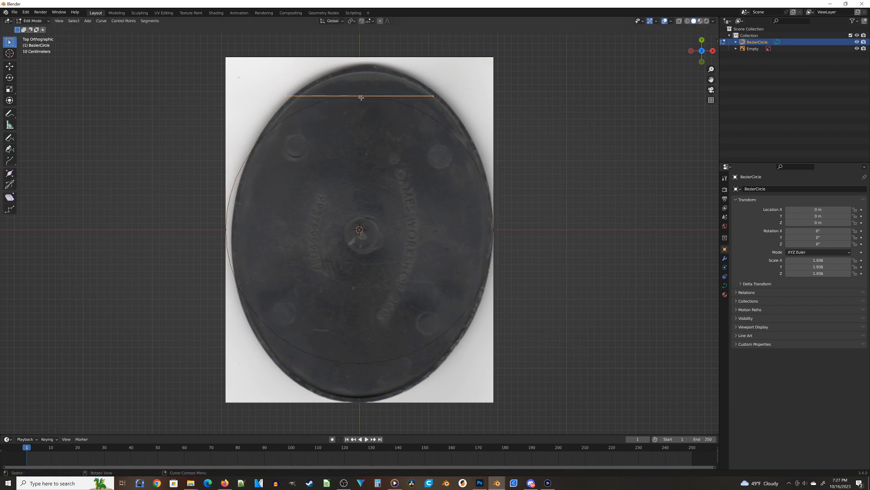
key("g")
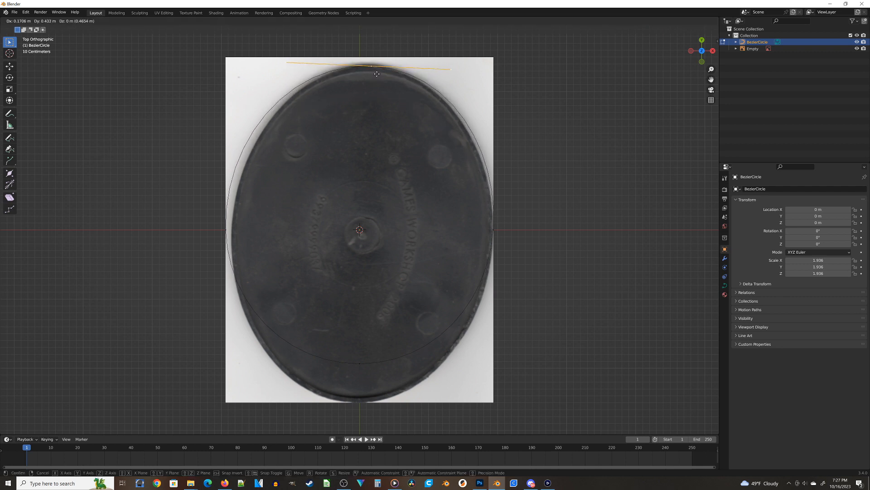
left_click(377, 72)
Move the bottom control point down to the base's lower edge and fit the handles and side points to the outline
left_click(359, 363)
key("g")
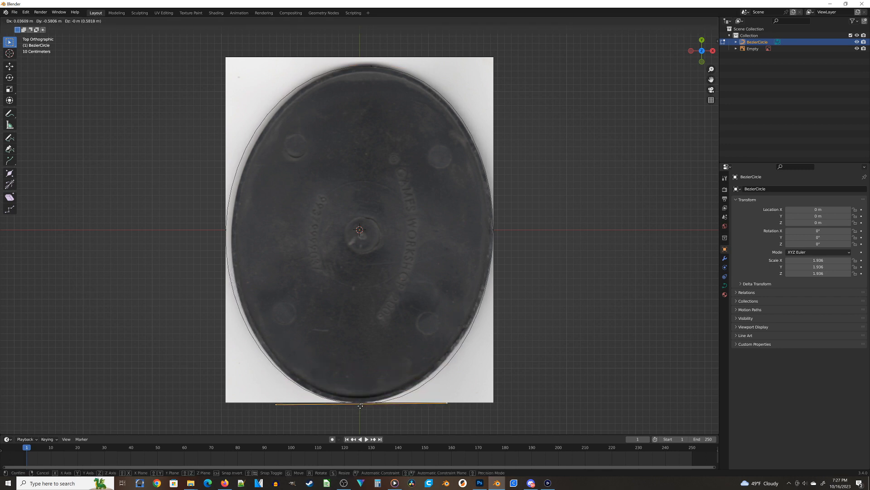
left_click(359, 405)
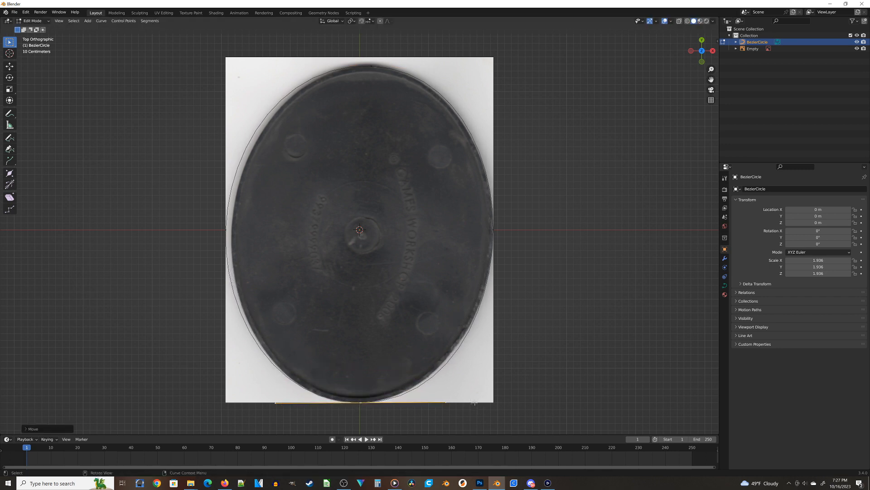
left_click(448, 405)
key("Tab")
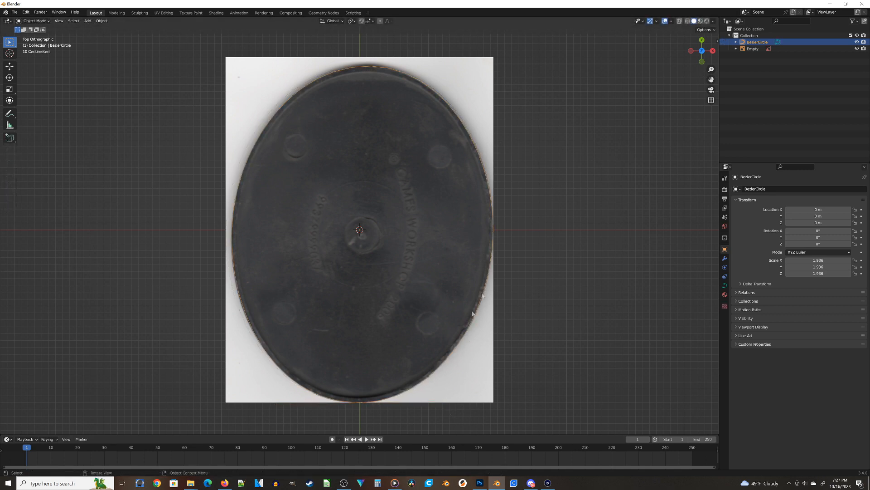
key("Tab")
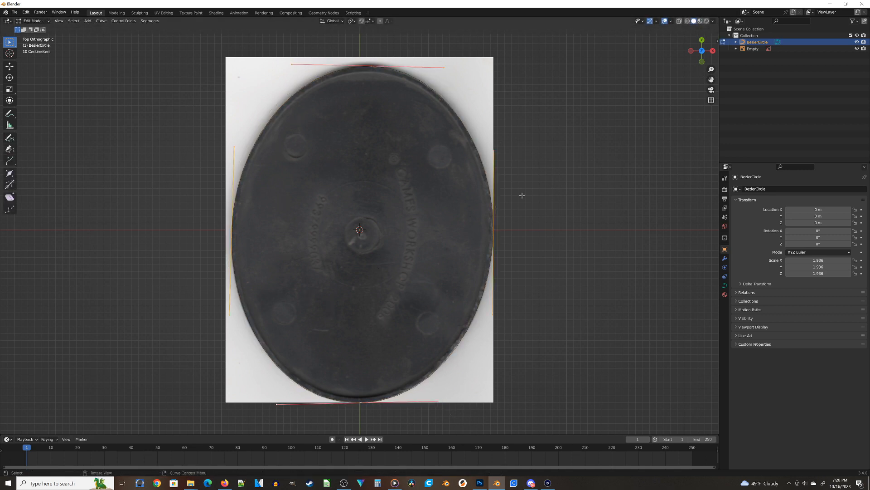
Subdivide the curve to add control points between the existing ones
right_click(520, 194)
right_click(510, 183)
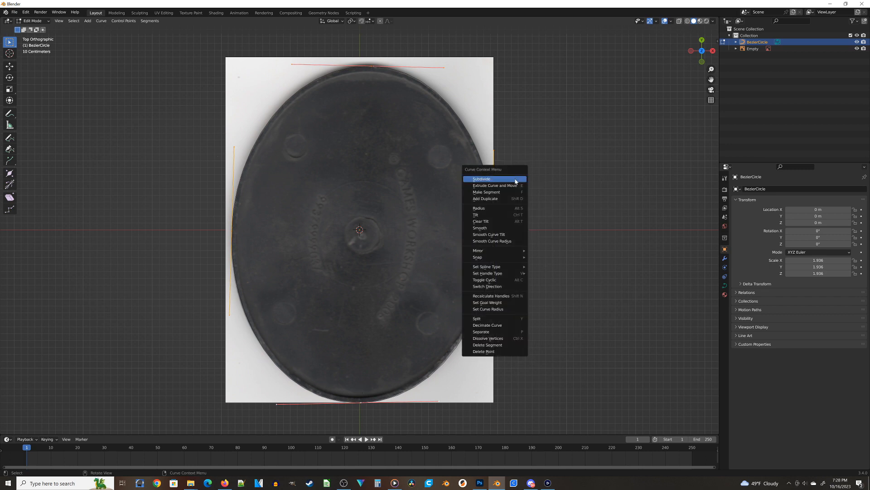
left_click(498, 182)
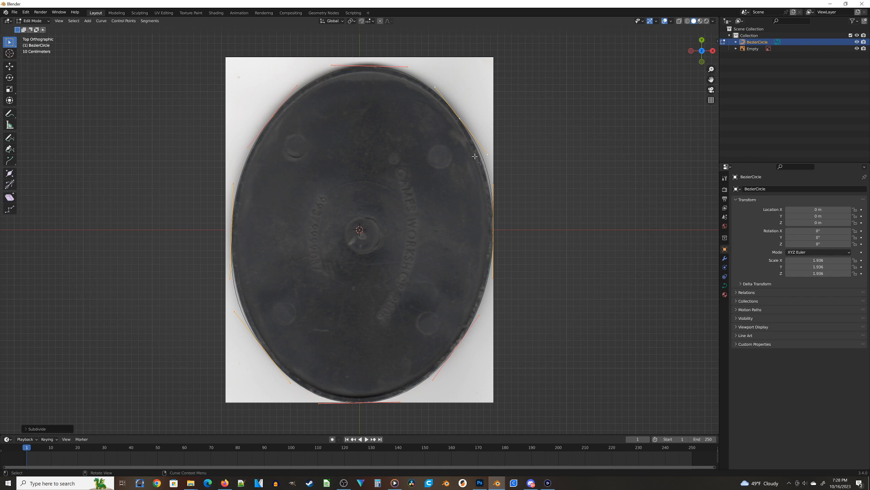
Adjust the handles of the new upper-right control point so the curve follows the base's edge
left_click(489, 152)
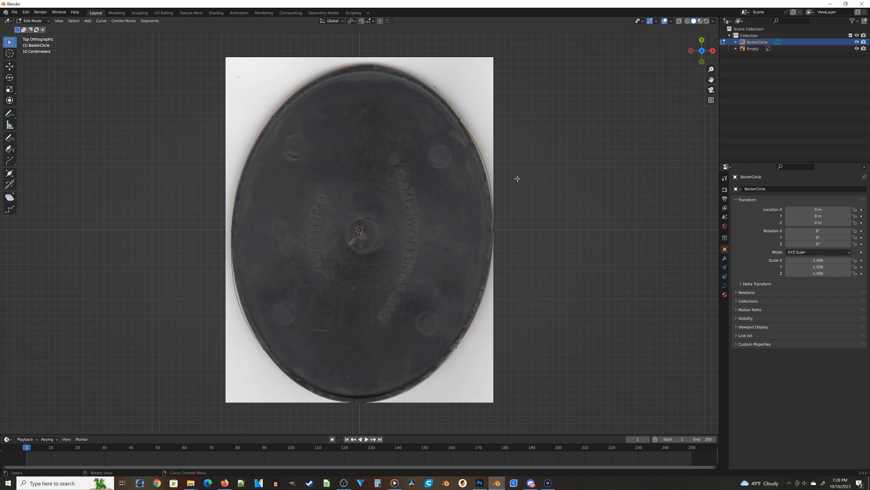
key("g")
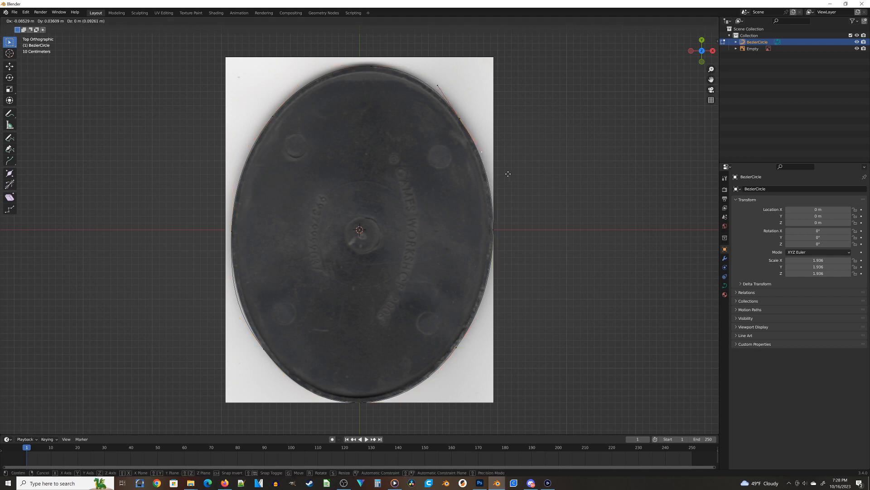
left_click(492, 154)
key("g")
left_click(437, 90)
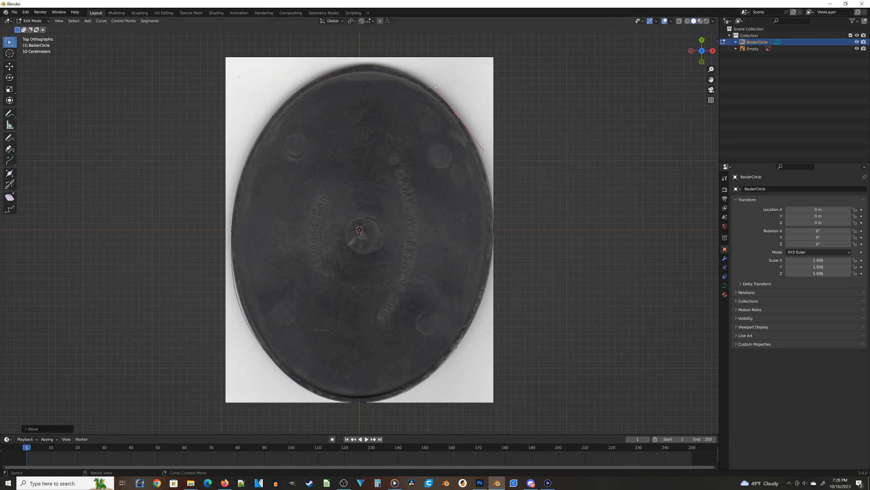
left_click_drag(484, 150, 480, 144)
Select all control points and subdivide the curve a second time
key("a")
right_click(538, 204)
left_click(538, 205)
left_click(538, 205)
Move the control points near the upper-left part of the curve onto the edge of the scanned base
left_click(330, 86)
key("g")
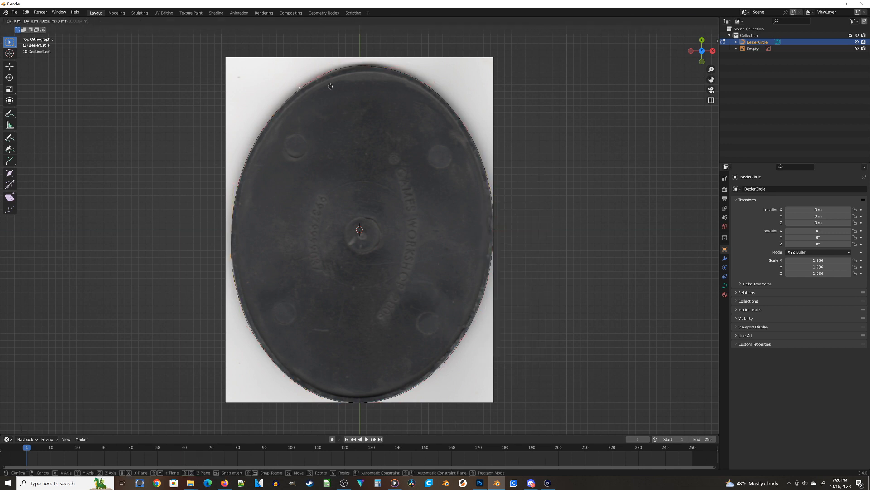
left_click(330, 86)
left_click(331, 71)
key("g")
left_click(331, 74)
key("g")
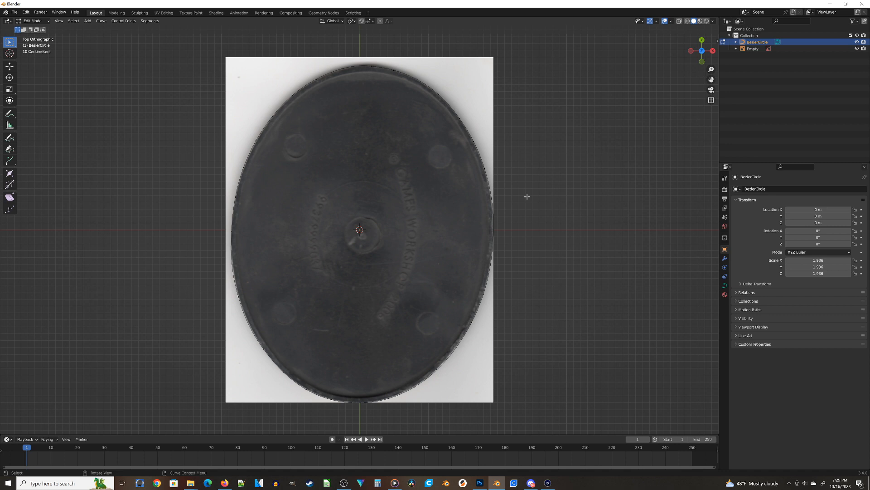
Return to Object Mode and convert the traced curve to a mesh
key("Tab")
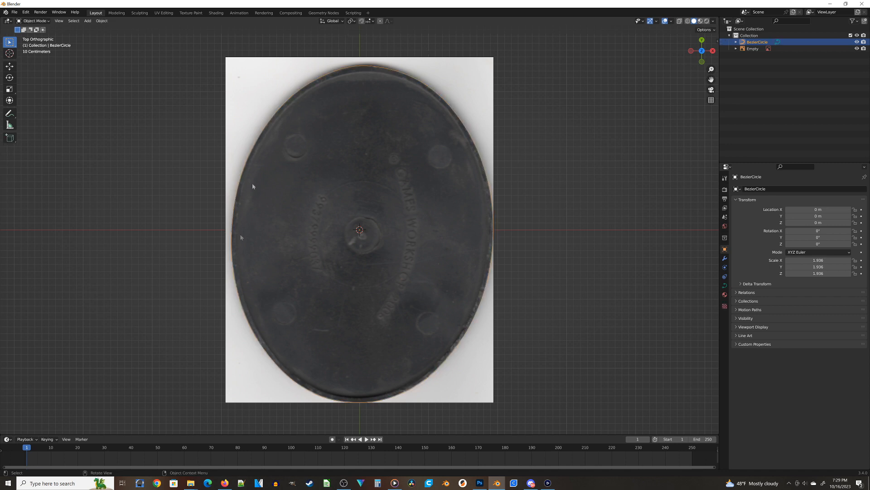
right_click(570, 215)
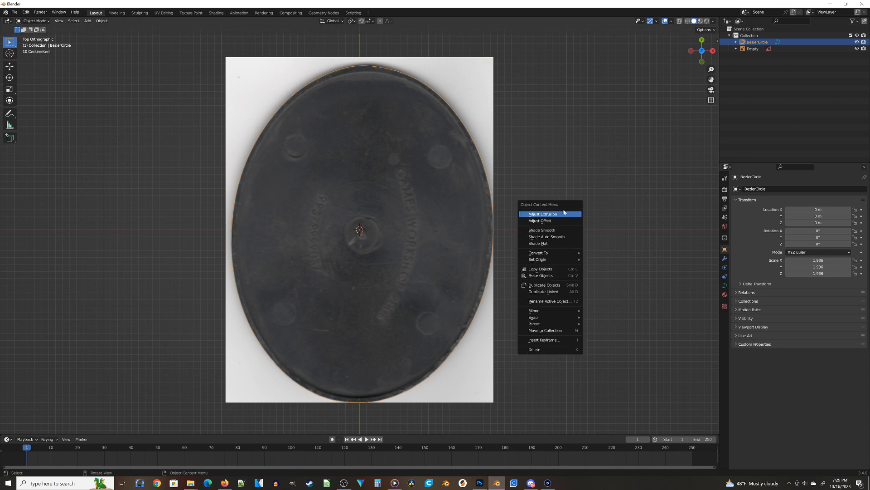
mouse_move(537, 255)
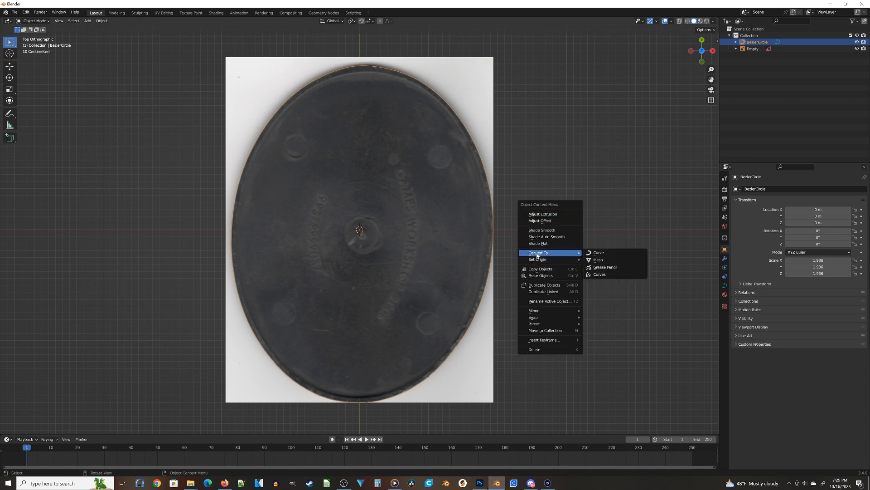
left_click(601, 260)
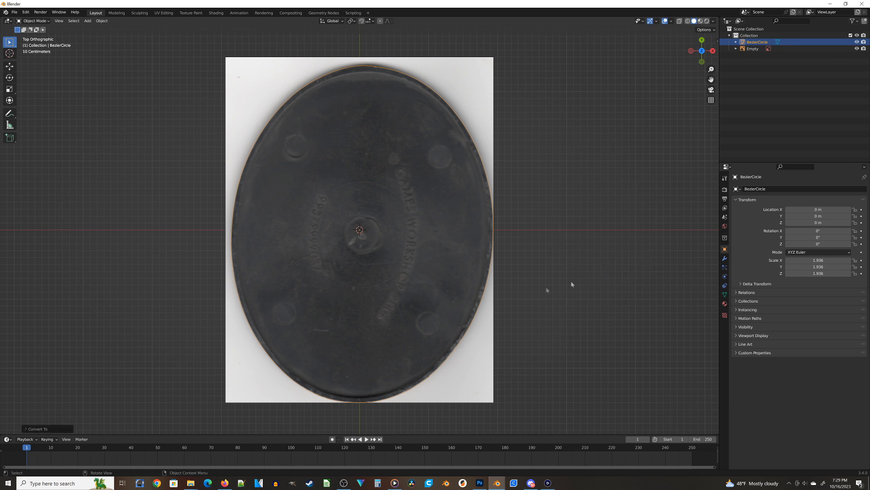
Select the topmost and bottommost vertices of the oval mesh outline together in Edit Mode
key("Tab")
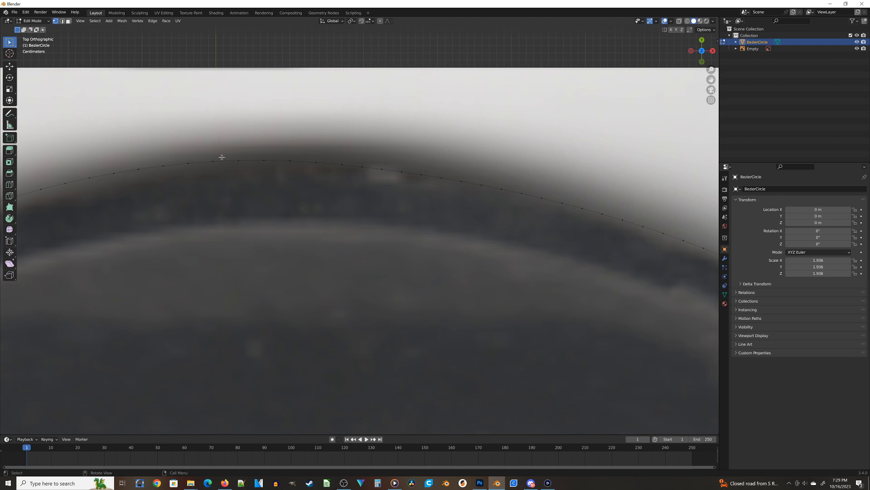
left_click(289, 154)
scroll(290, 156, "down", 10)
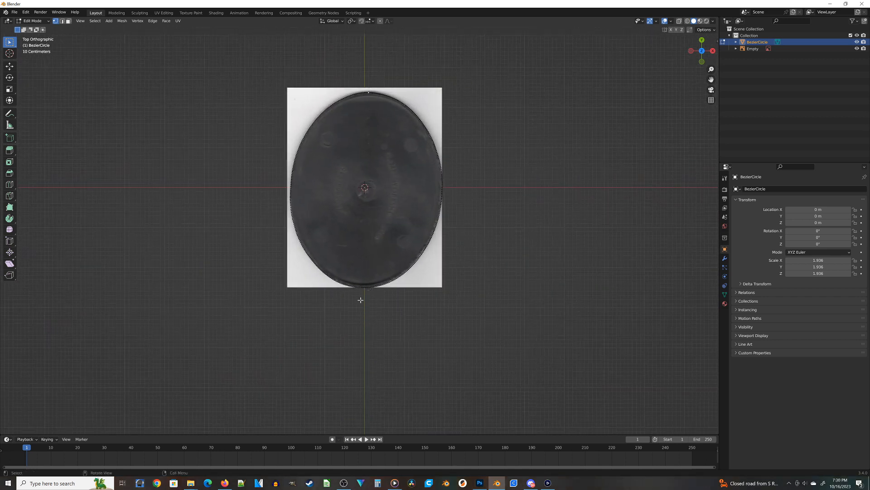
scroll(360, 297, "up", 8)
middle_click_drag(385, 208, 365, 0, "shift")
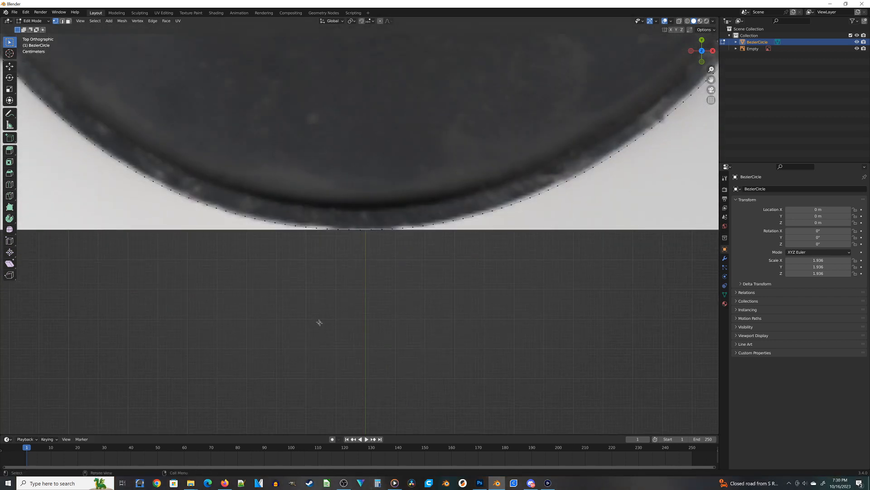
scroll(326, 281, "up", 5)
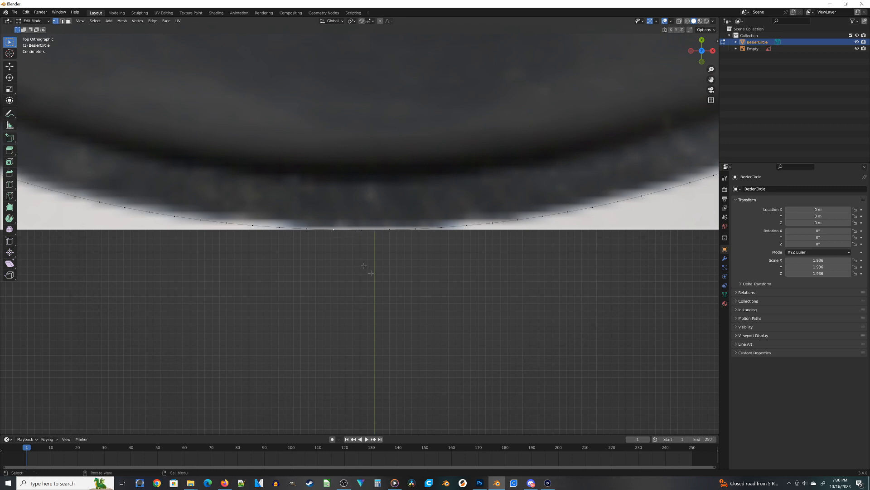
scroll(369, 272, "down", 12)
scroll(379, 268, "down", 2)
scroll(370, 125, "up", 2)
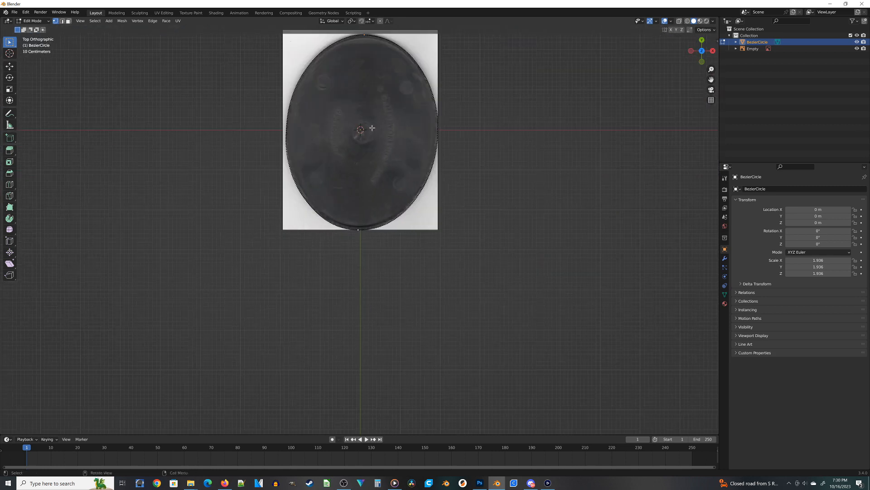
scroll(365, 97, "up", 1)
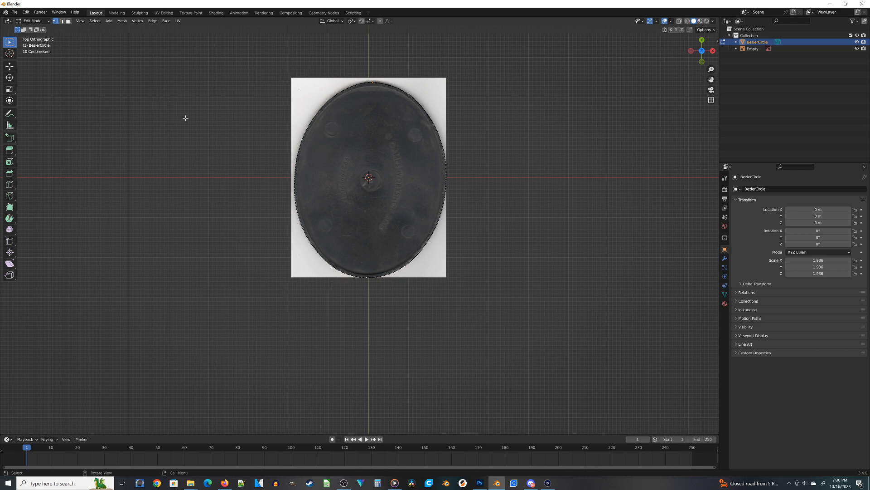
Add a MeasureIt segment between the two selected vertices and show the measurement in the viewport
key("n")
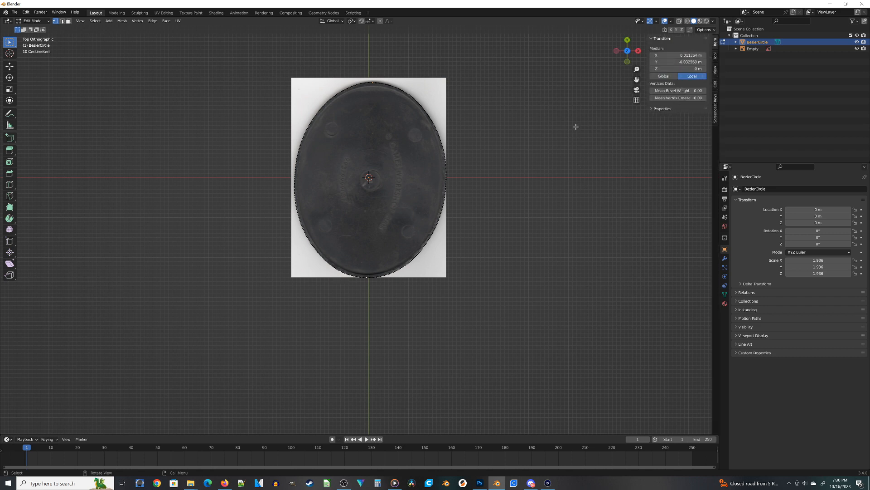
left_click(716, 71)
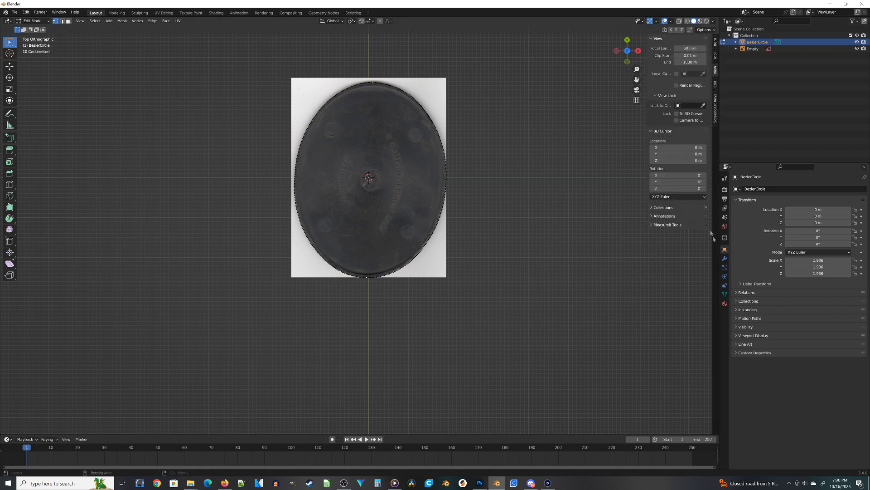
left_click(663, 225)
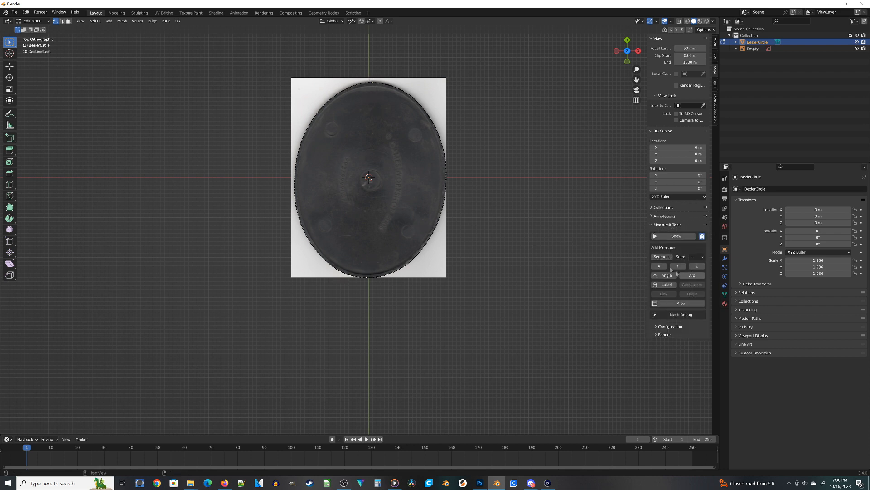
left_click(661, 256)
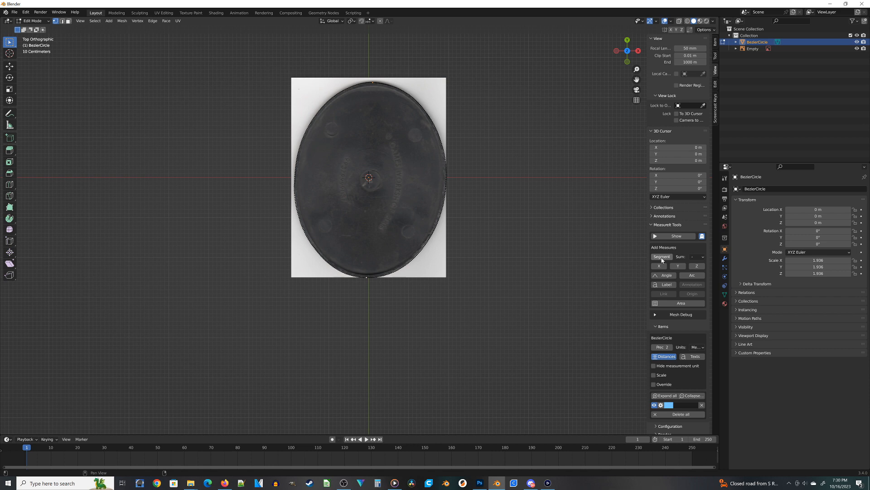
left_click(674, 236)
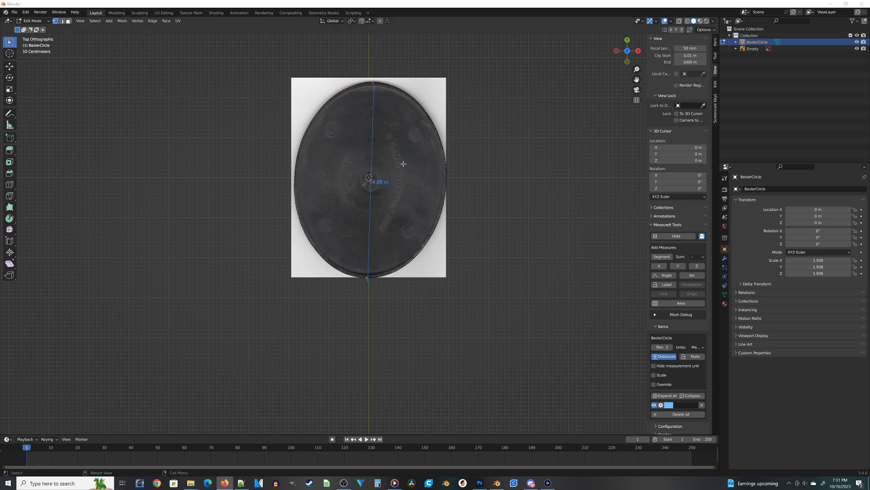
Scale the outline object up uniformly in Object Mode to a scale of about 47.658
key("Tab")
scroll(456, 290, "down", 3)
key("s")
left_click(575, 397)
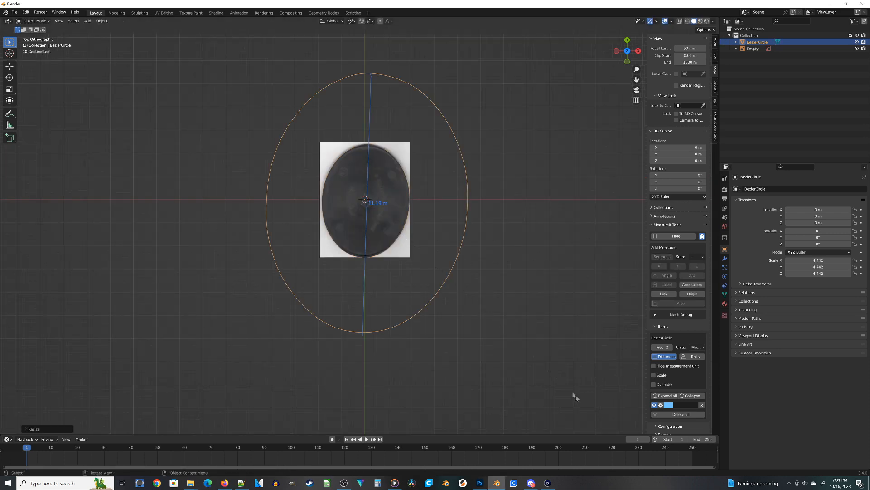
scroll(539, 308, "down", 3)
key("s")
left_click(678, 41)
scroll(679, 43, "down", 1)
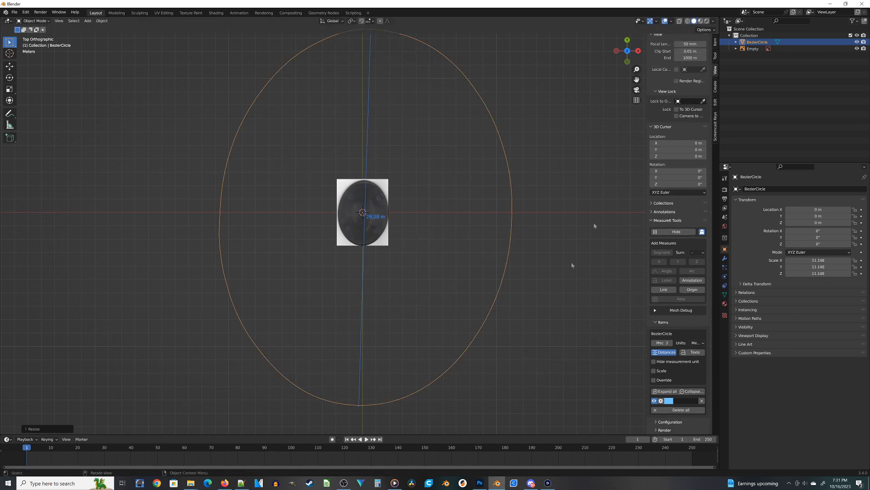
scroll(543, 245, "down", 5)
key("s")
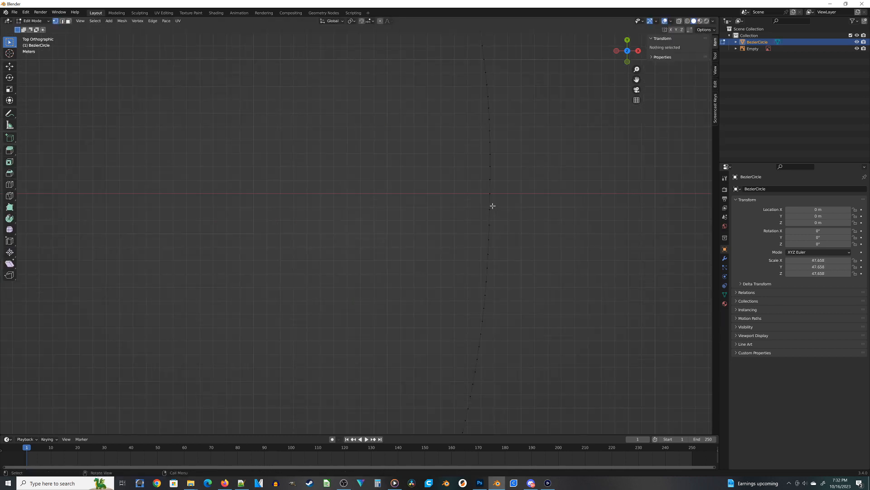
Select the outermost vertices on opposite sides of the oval and add a MeasureIt segment across its width
left_click(491, 208)
scroll(431, 241, "down", 4)
middle_click_drag(385, 261, 841, 230, "shift")
scroll(239, 171, "up", 3)
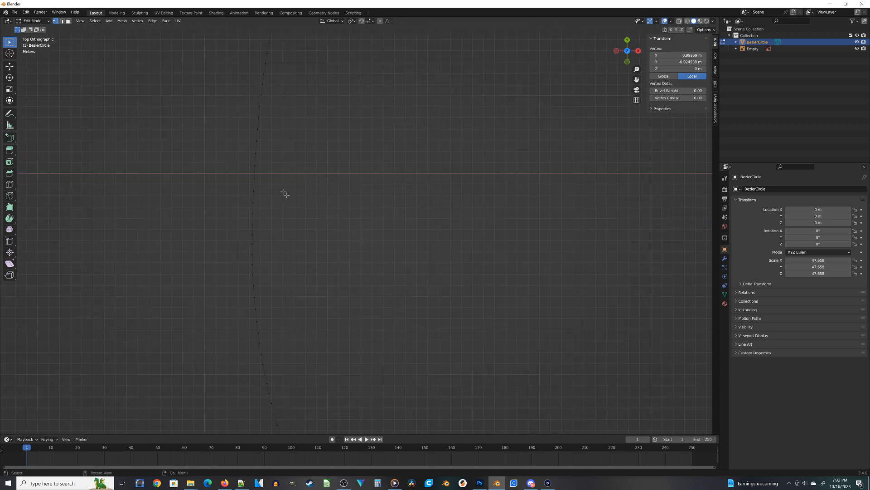
left_click(255, 166, "shift")
scroll(367, 243, "down", 10)
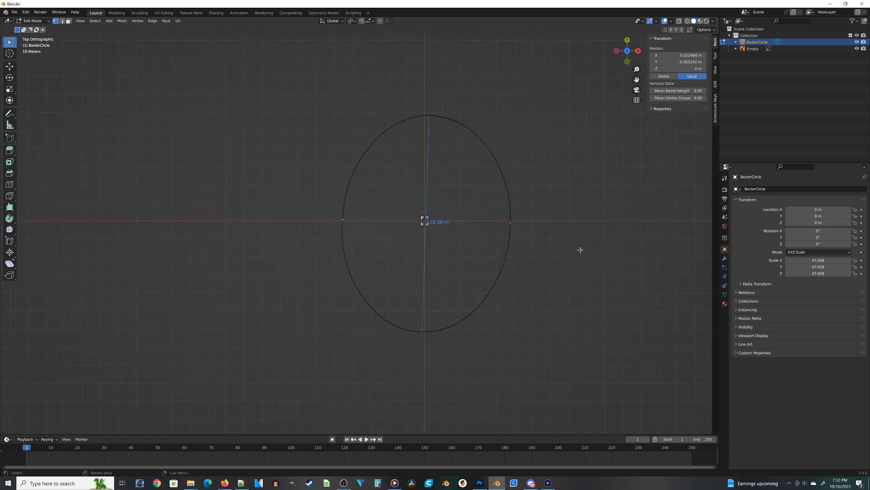
left_click(715, 111)
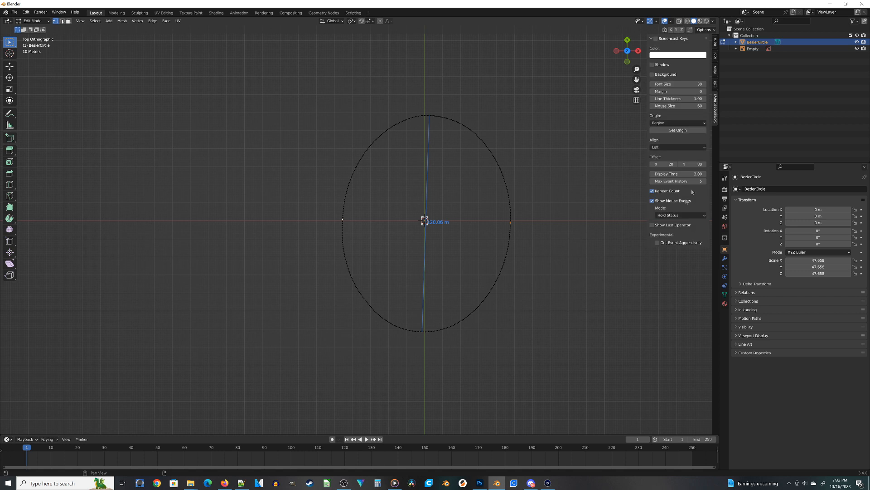
left_click(716, 70)
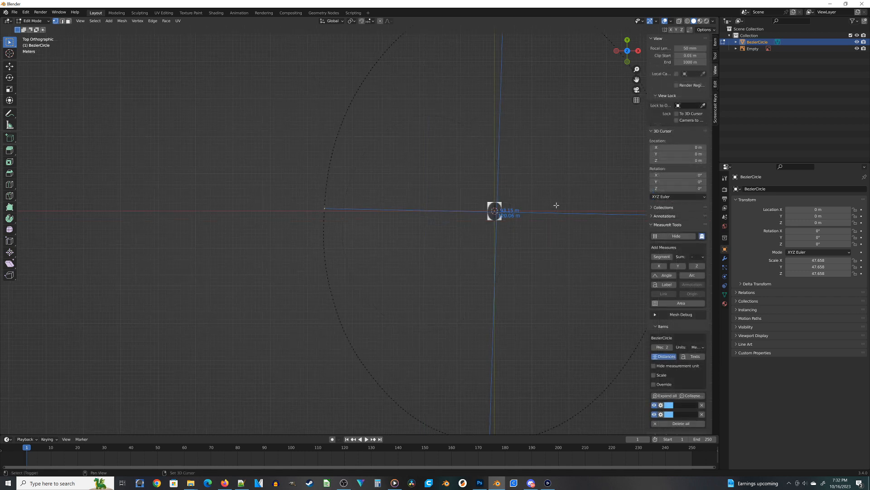
scroll(521, 212, "up", 4)
Fill the closed oval outline with a face in Edit Mode
key("Tab")
middle_click_drag(430, 248, 268, 142)
scroll(361, 245, "up", 2)
scroll(415, 225, "down", 1)
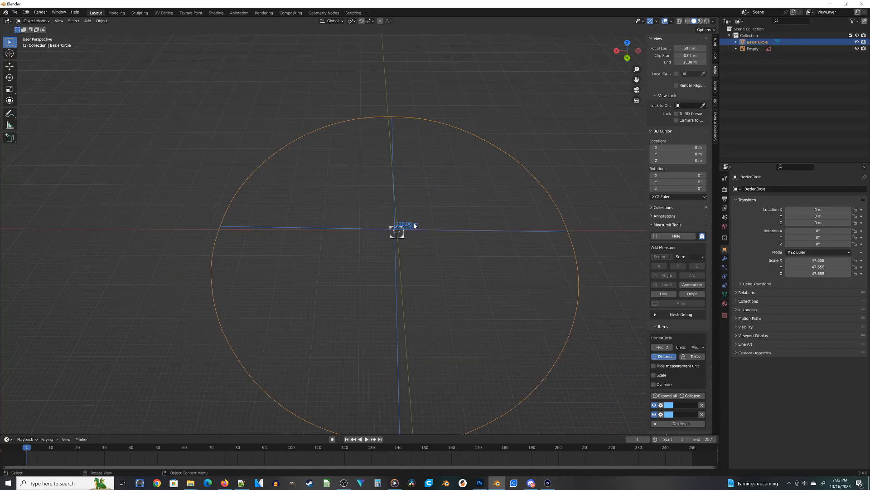
middle_click_drag(447, 276, 524, 253)
middle_click_drag(482, 311, 591, 291)
key("Tab")
key("f")
Extrude the filled oval face upward into a thin disc
middle_click_drag(501, 395, 422, 353)
middle_click_drag(335, 319, 375, 324)
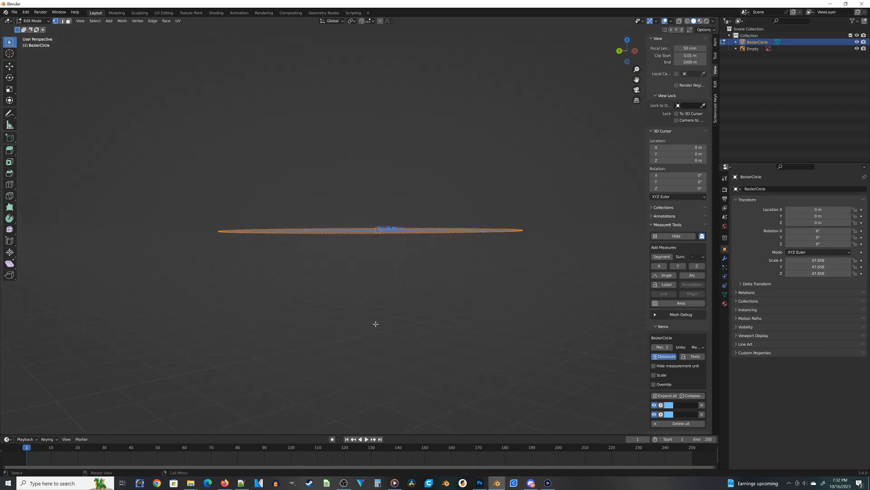
key("e")
left_click(367, 318)
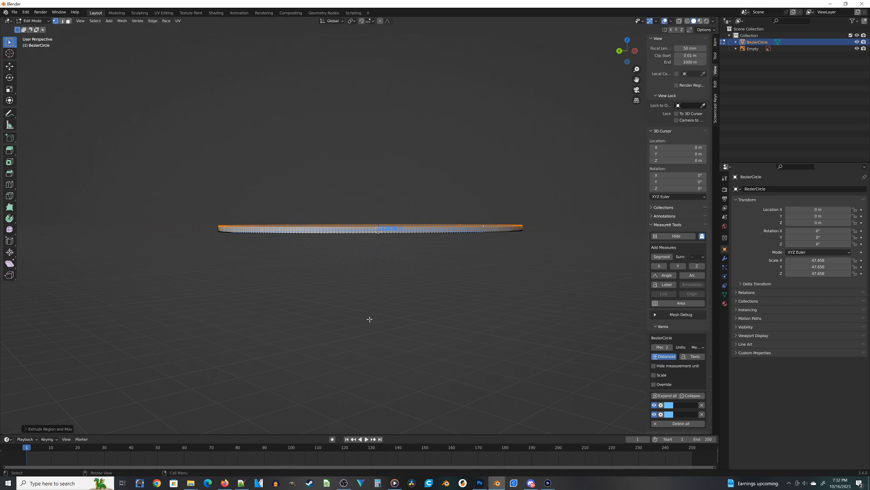
Add a MeasureIt segment between a top-rim vertex and the vertex directly below it on the disc's edge
middle_click_drag(568, 250, 476, 257)
scroll(476, 257, "up", 6)
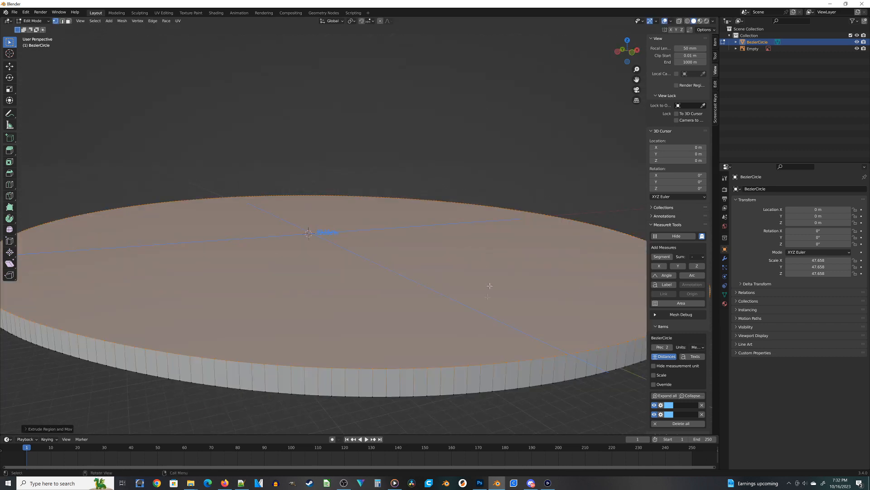
middle_click_drag(460, 327, 403, 280, "shift")
left_click(346, 217)
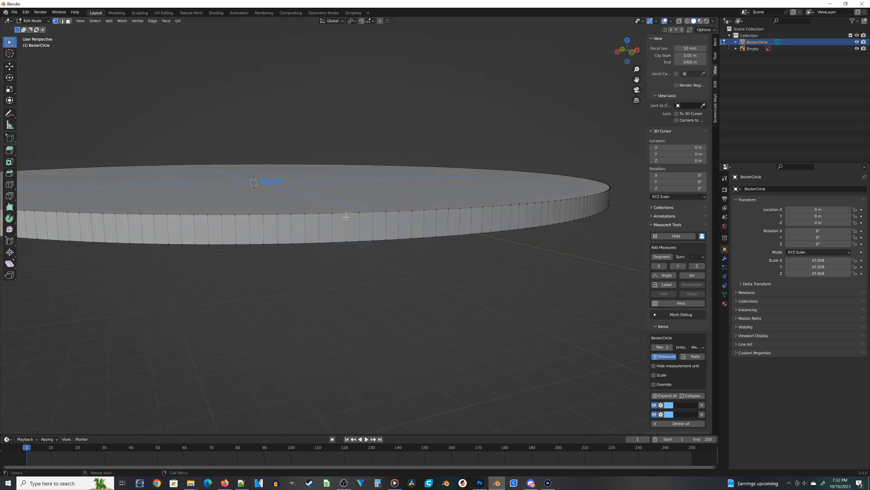
left_click(347, 241, "shift")
left_click(662, 257)
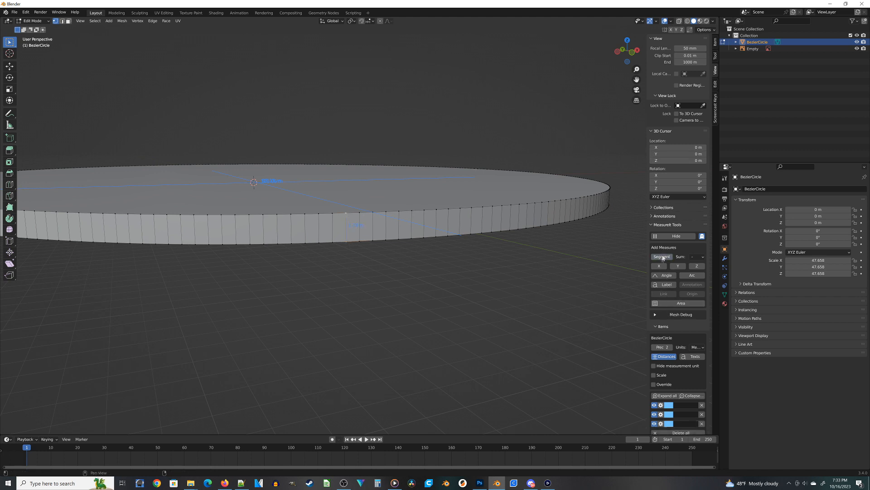
Raise the disc's top vertices by about 1.375 m along the Z axis in front view
key("KP_1")
key("a")
key("g")
key("z")
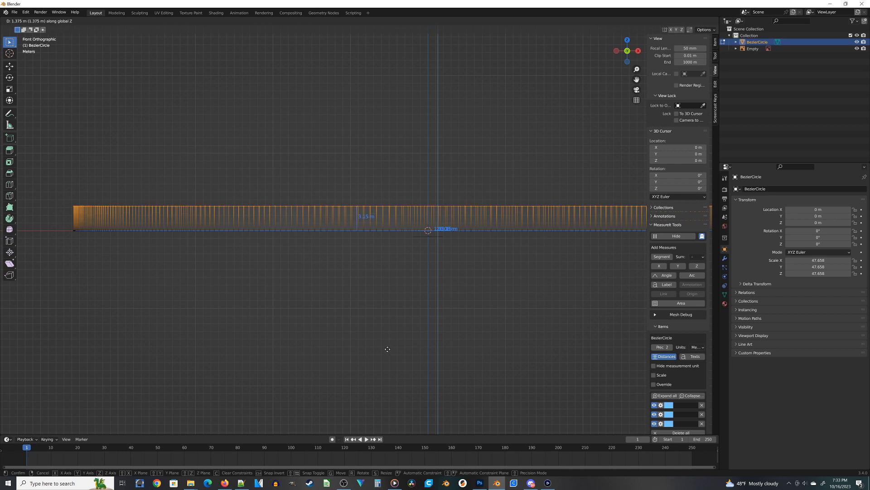
left_click(388, 349)
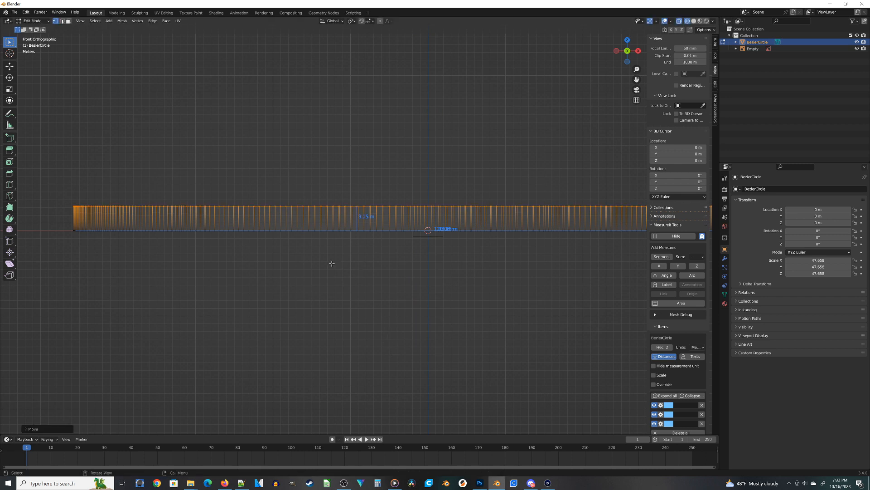
Scale the disc's top vertices inward by a factor of about 0.966 to taper the base's side wall
scroll(585, 292, "down", 2)
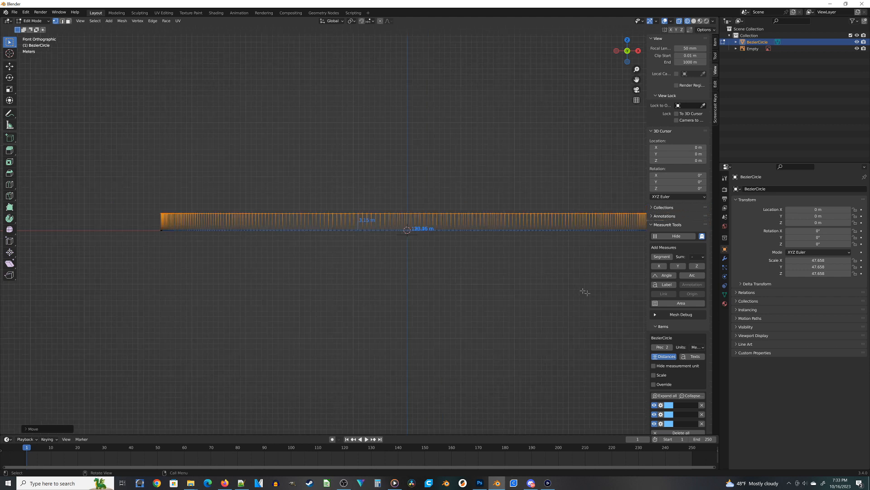
middle_click_drag(585, 292, 433, 283, "shift")
scroll(213, 166, "down", 1)
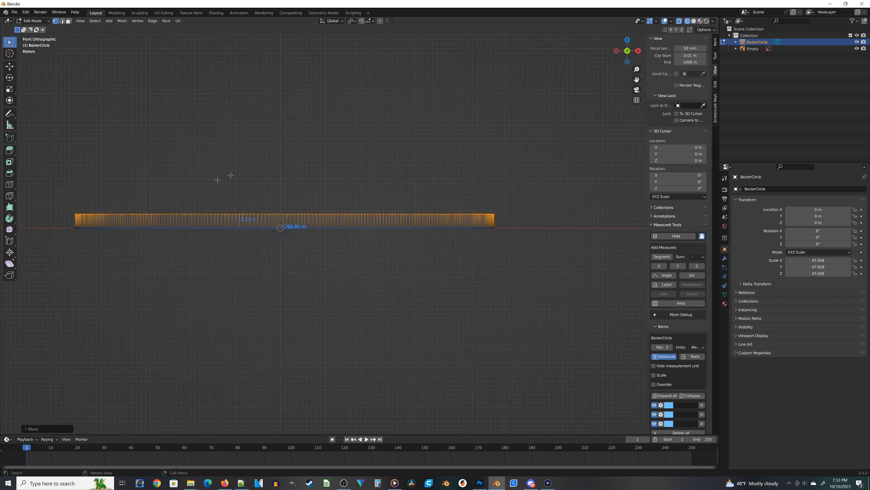
key("s")
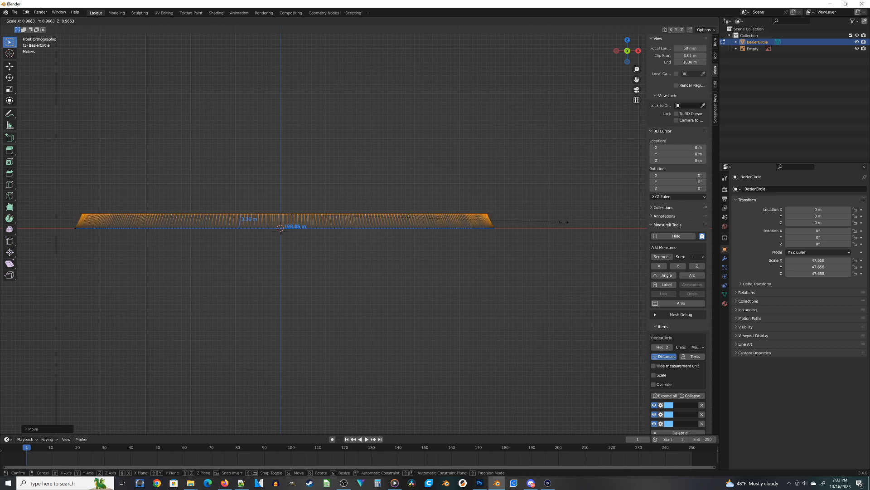
left_click(564, 221)
Return to Object Mode and display the tapered base in solid shading
middle_click_drag(542, 140, 481, 197)
key("Tab")
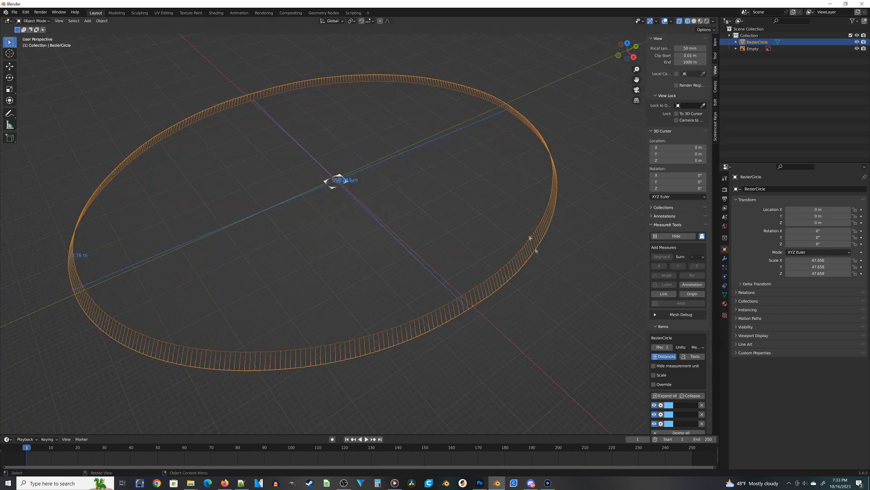
key("z")
left_click(583, 272)
middle_click_drag(579, 294, 454, 323)
scroll(489, 288, "down", 5)
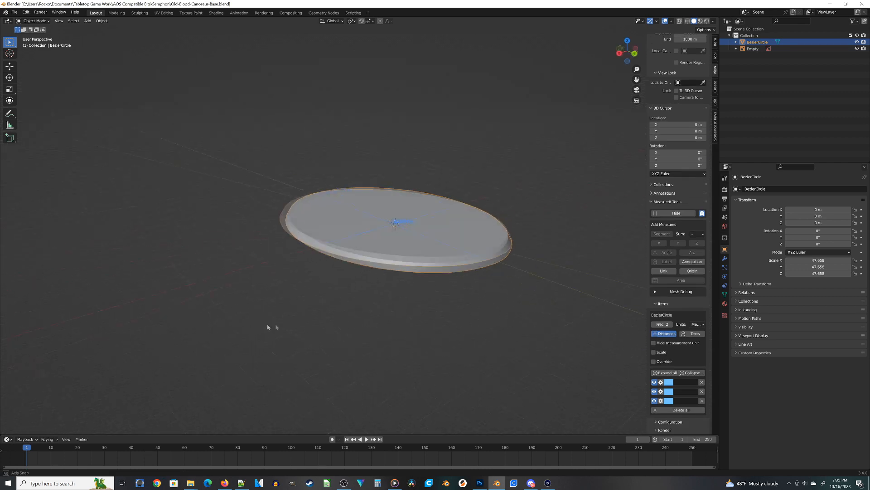
Add a cube at the centre of the base and scale it up uniformly to about 13.43, working in wireframe
middle_click_drag(272, 326, 380, 332)
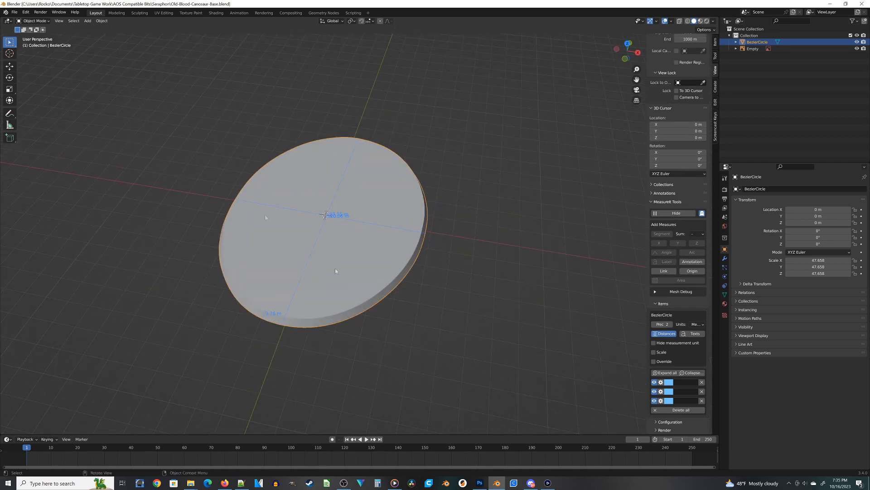
middle_click_drag(440, 313, 388, 352)
key("shift+a")
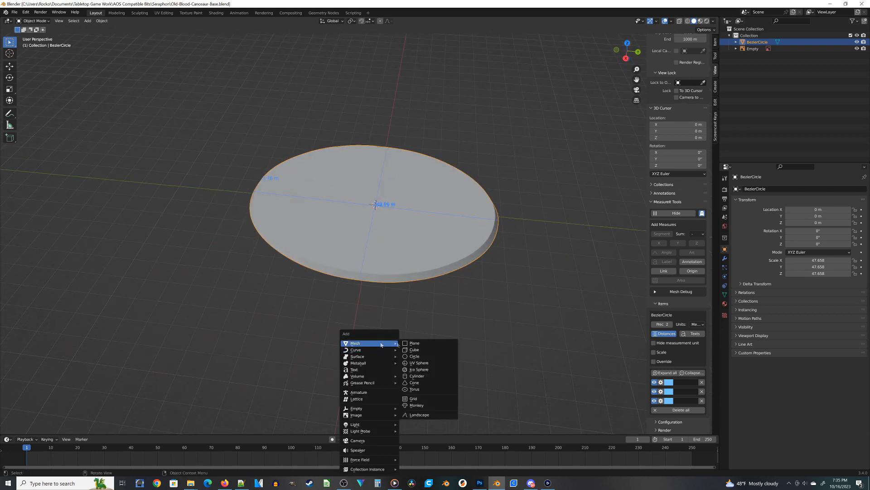
left_click(417, 349)
key("z")
left_click(314, 301)
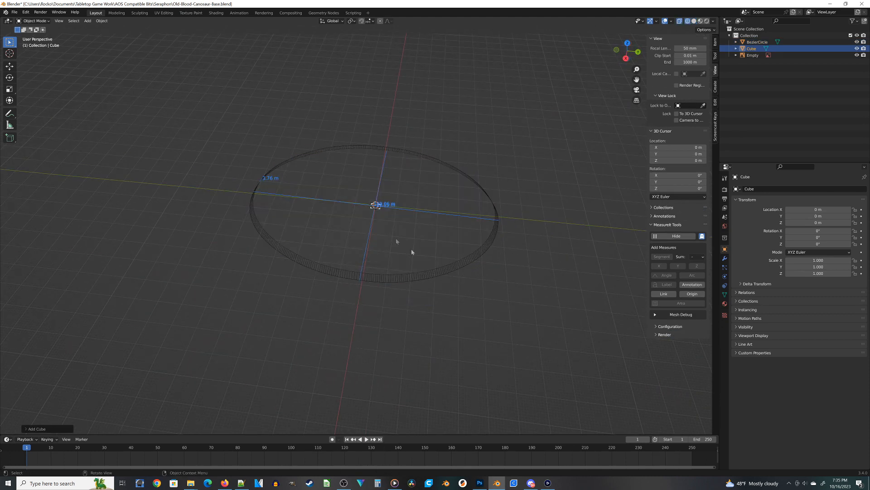
key("s")
left_click(1, 61)
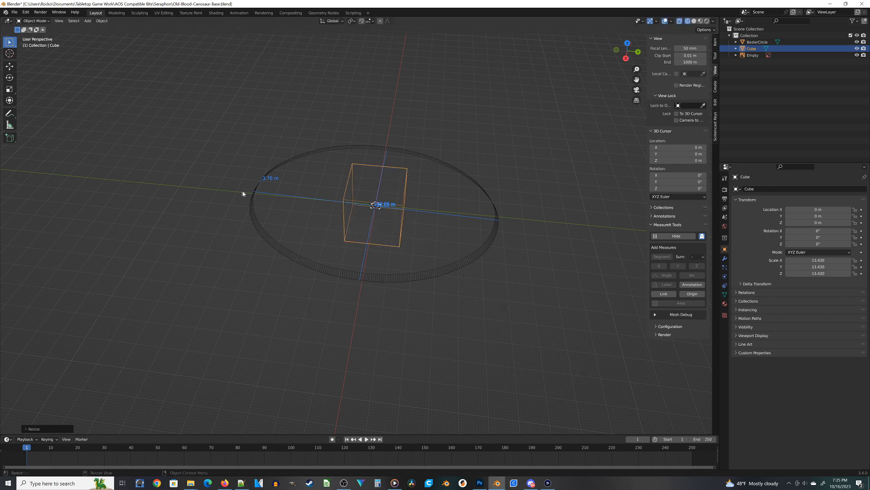
Raise the cube along the Z axis to about 14.777 m in front view
middle_click_drag(243, 194, 318, 151)
key("KP_1")
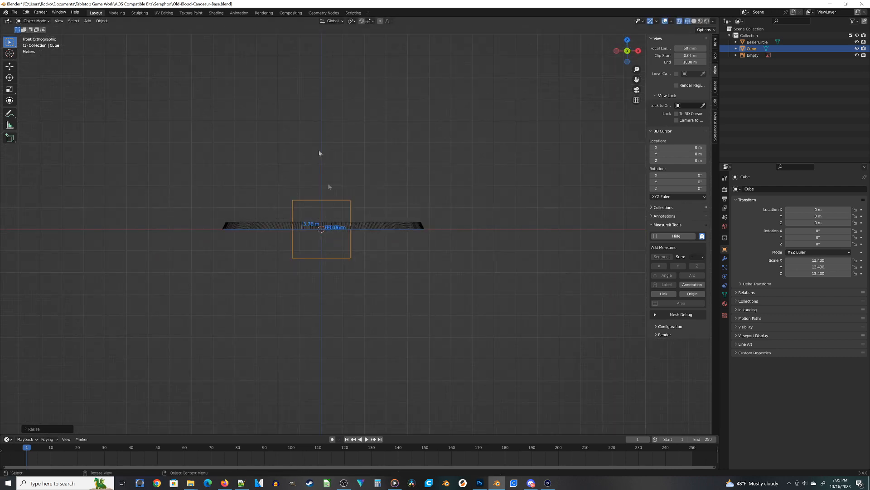
key("g")
key("z")
left_click(385, 260)
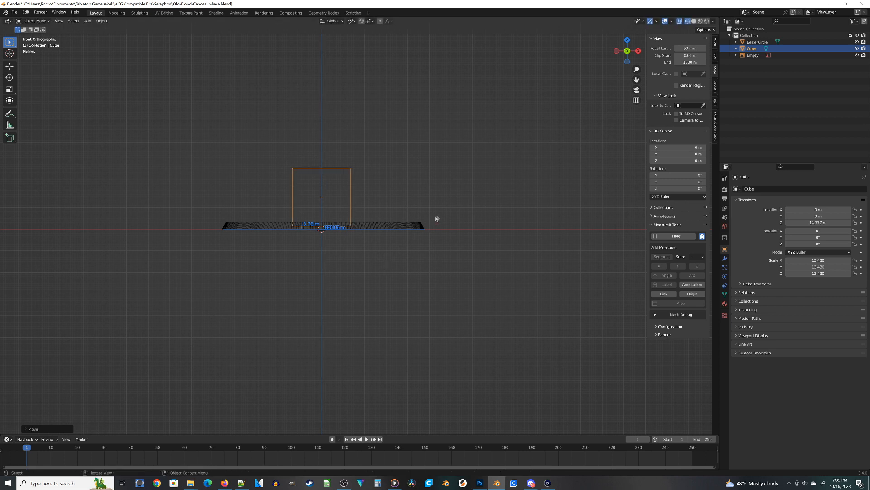
Scale the cube down uniformly to about 9.724 in solid shading and lower it along Z to about 12.277 m
middle_click_drag(436, 219, 452, 213)
key("s")
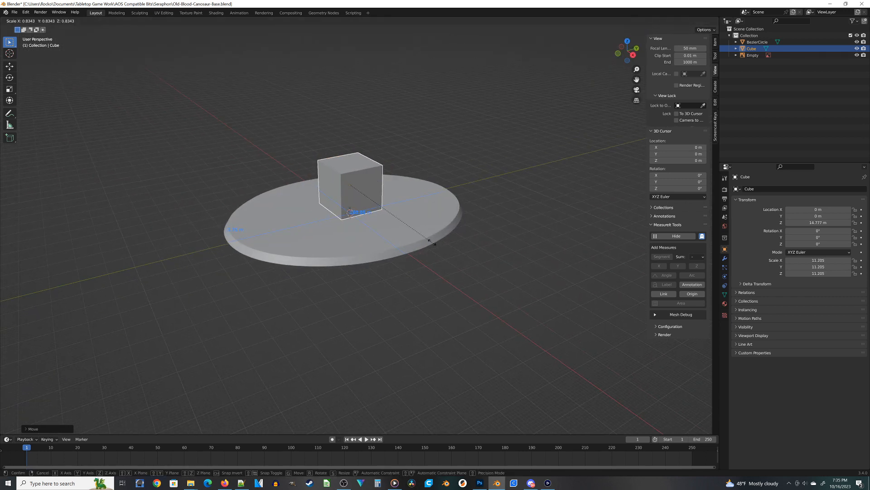
left_click(404, 265)
middle_click_drag(404, 266, 374, 245)
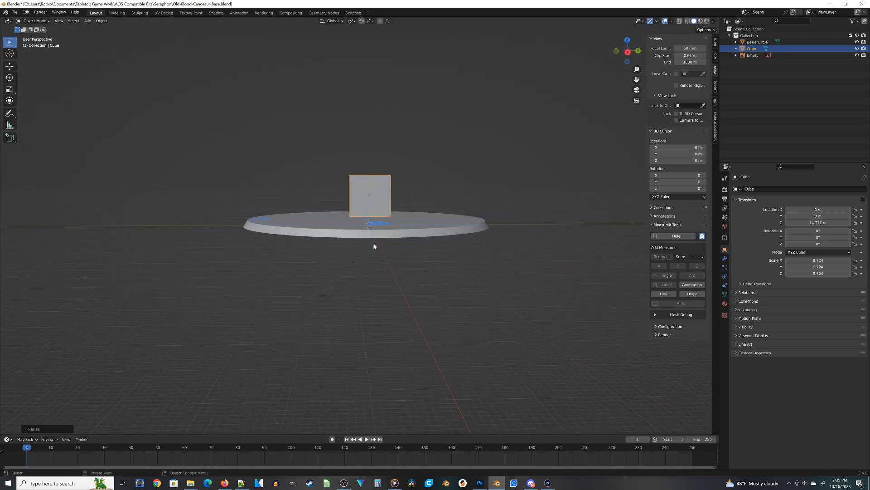
scroll(374, 245, "up", 3)
key("g")
key("z")
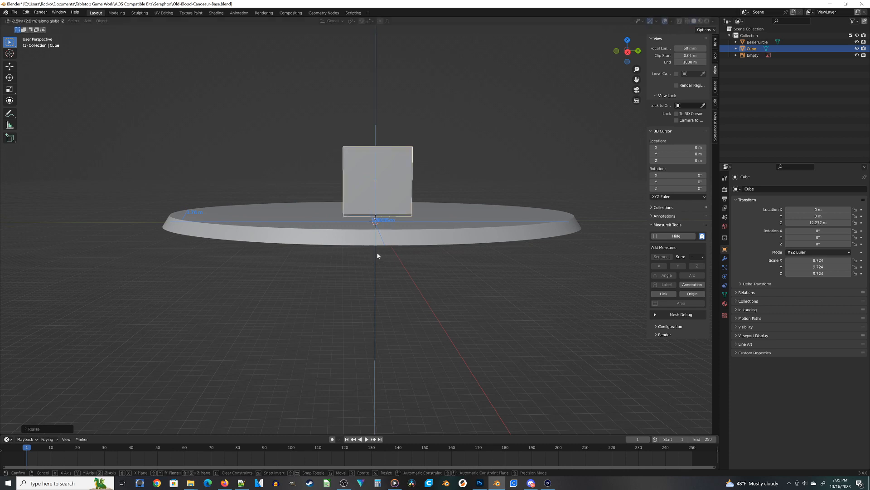
left_click(377, 252)
Move the cube across the base in top view to about X -13.712 m, Y -31.179 m
middle_click_drag(346, 276, 334, 327)
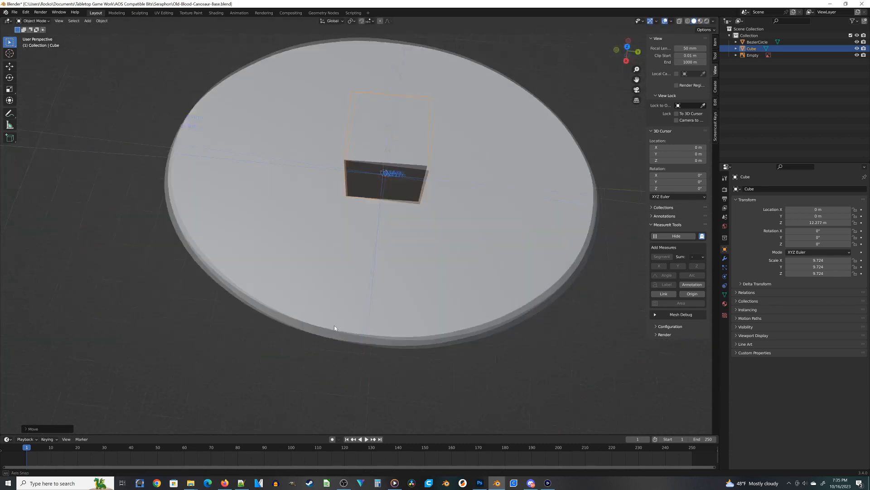
key("KP_7")
key("g")
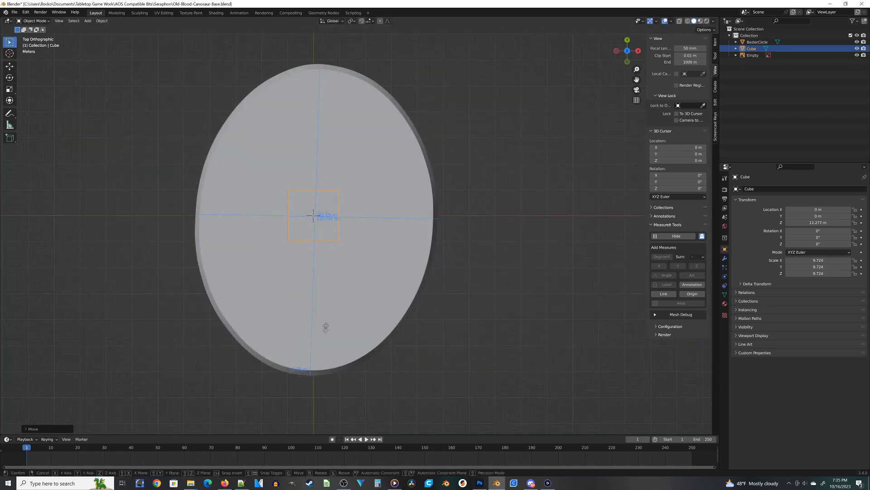
left_click(293, 407)
middle_click_drag(343, 433, 434, 216)
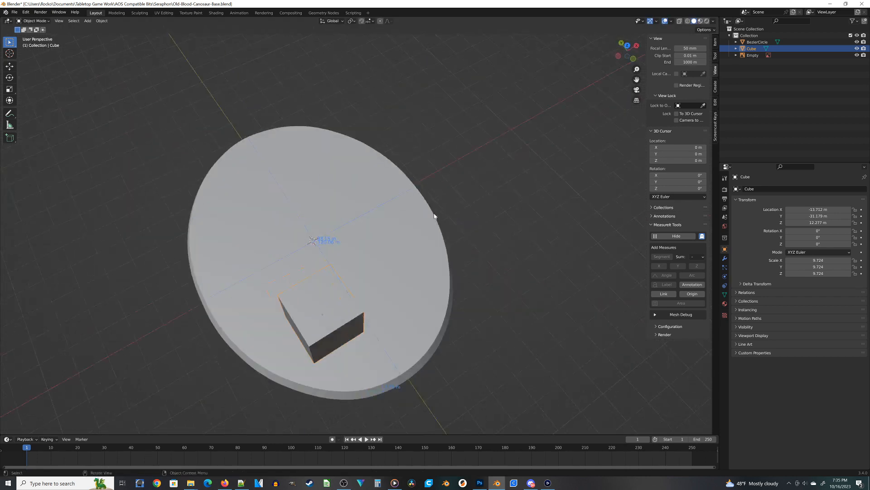
middle_click_drag(432, 255, 355, 220)
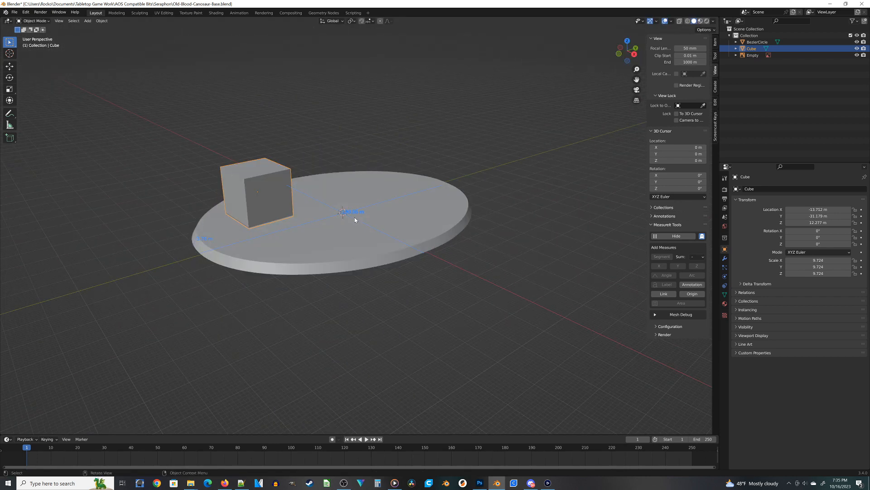
Duplicate the cube along Y to about 4.92 m and flatten the copy to a Z scale of about 1.983
key("shift+d")
key("y")
left_click(365, 211)
key("s")
key("z")
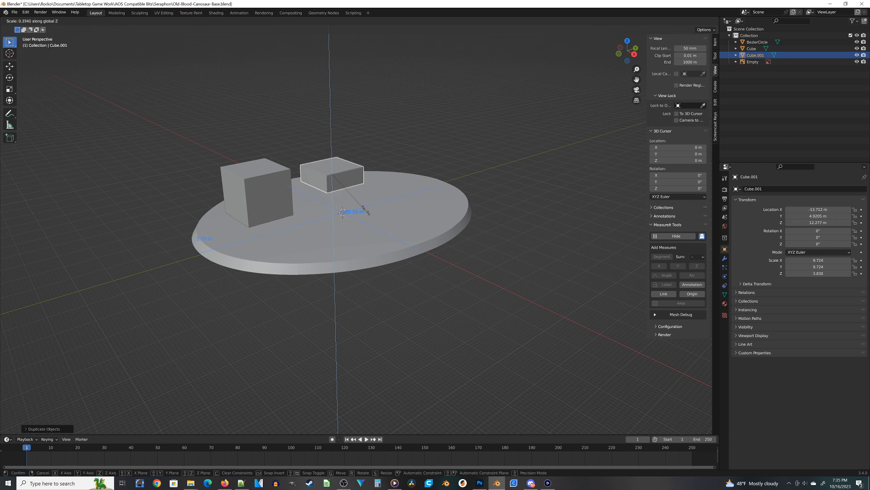
left_click(355, 188)
Lower the flattened copy along Z to about 4.37 m so it rests on the base
middle_click_drag(355, 188, 440, 269)
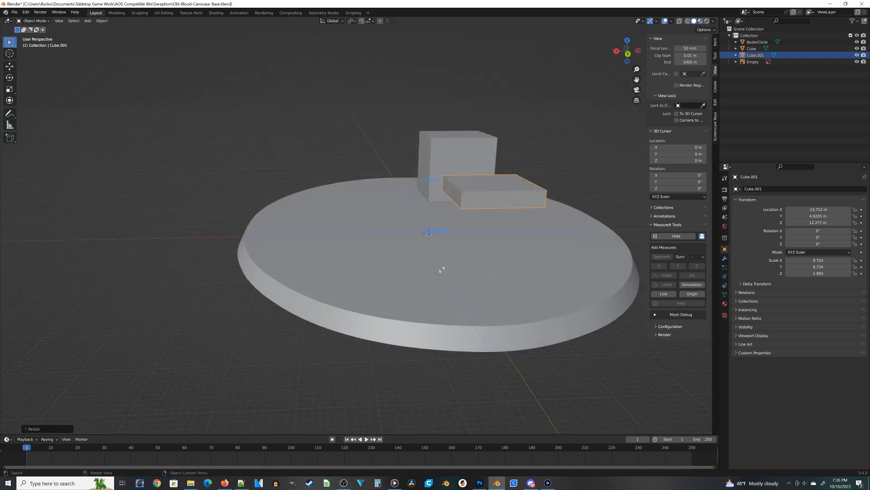
key("g")
key("z")
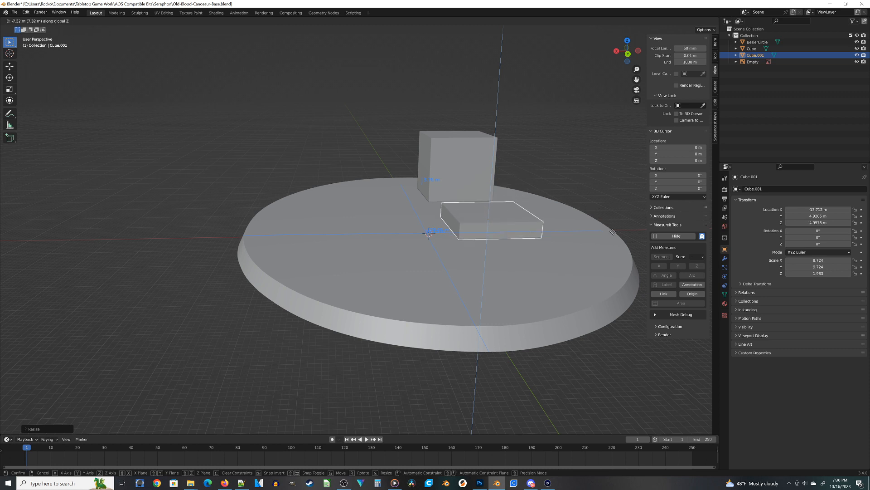
left_click(610, 233)
middle_click_drag(609, 232, 311, 114)
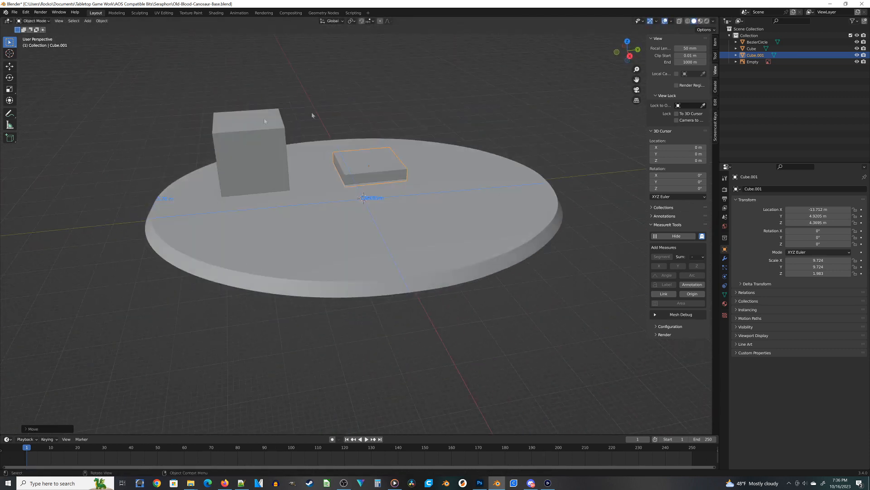
middle_click_drag(424, 167, 351, 203)
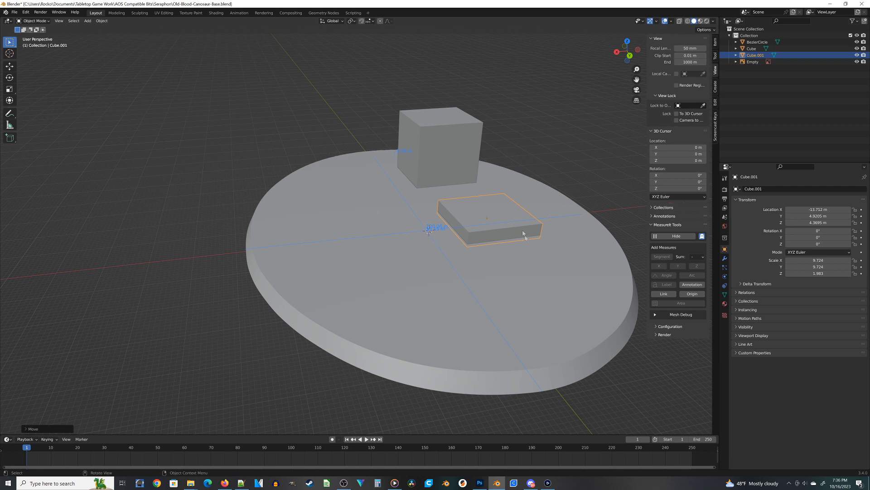
Apply the scale of the flattened cube copy so its scale factors reset to 1
middle_click_drag(523, 234, 428, 196)
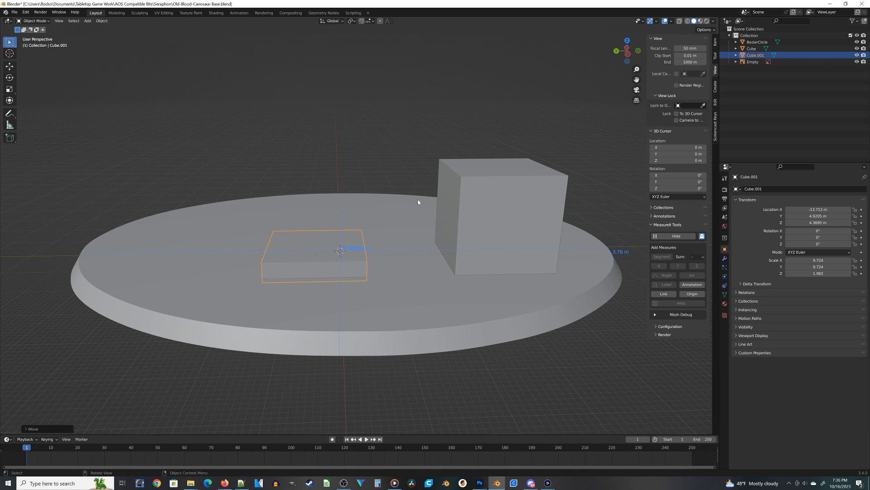
middle_click_drag(273, 288, 522, 175)
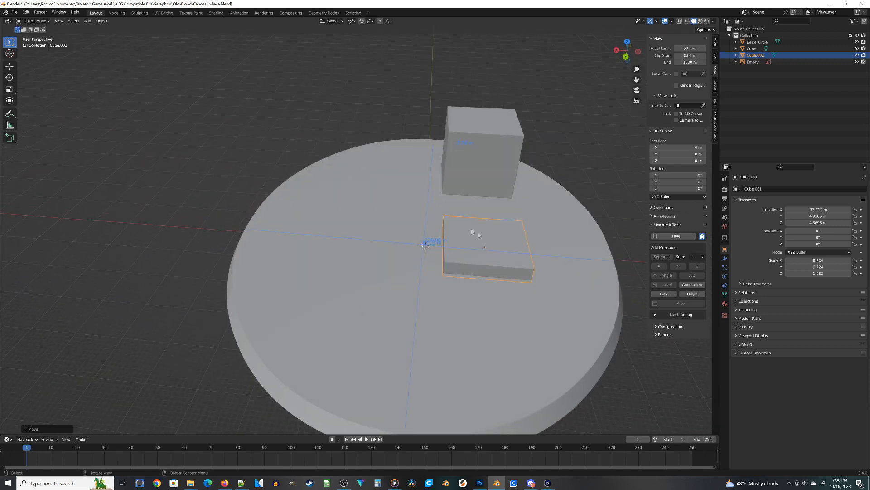
middle_click_drag(532, 271, 465, 314)
key("ctrl+a")
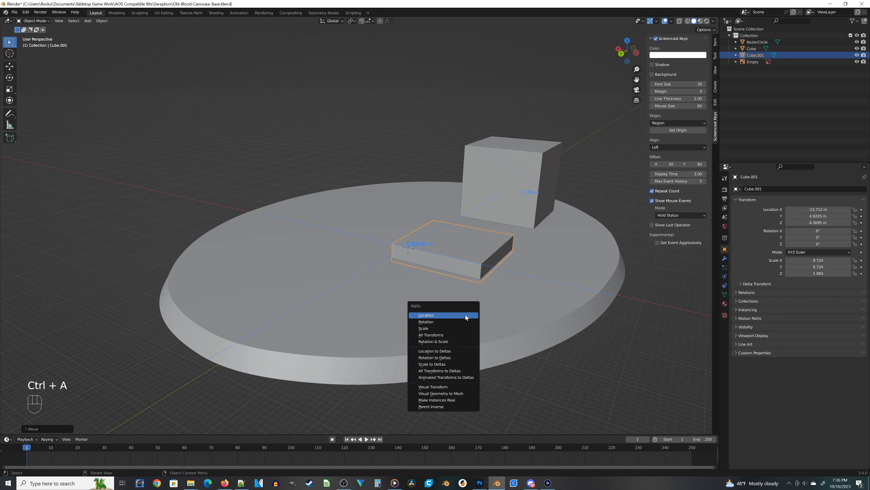
left_click(428, 327)
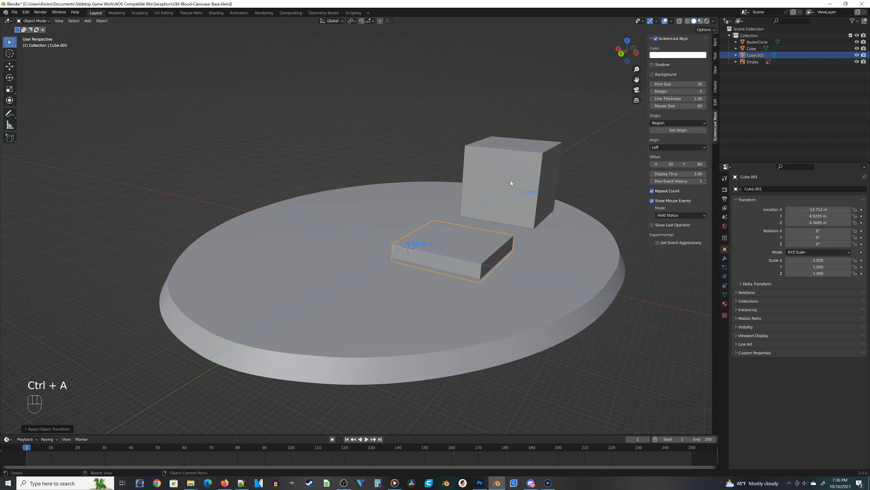
Select the tall cube and apply its scale as well
left_click(510, 181)
middle_click_drag(510, 180, 420, 228)
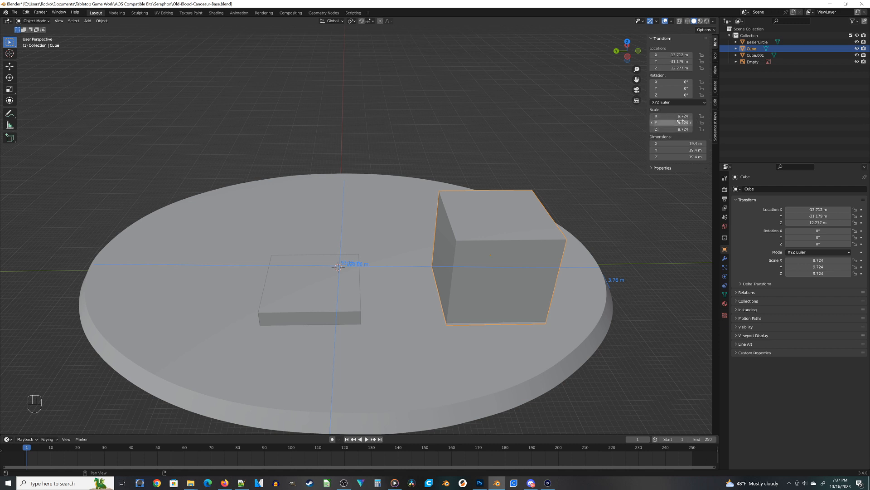
middle_click_drag(663, 294, 658, 284)
key("ctrl+a")
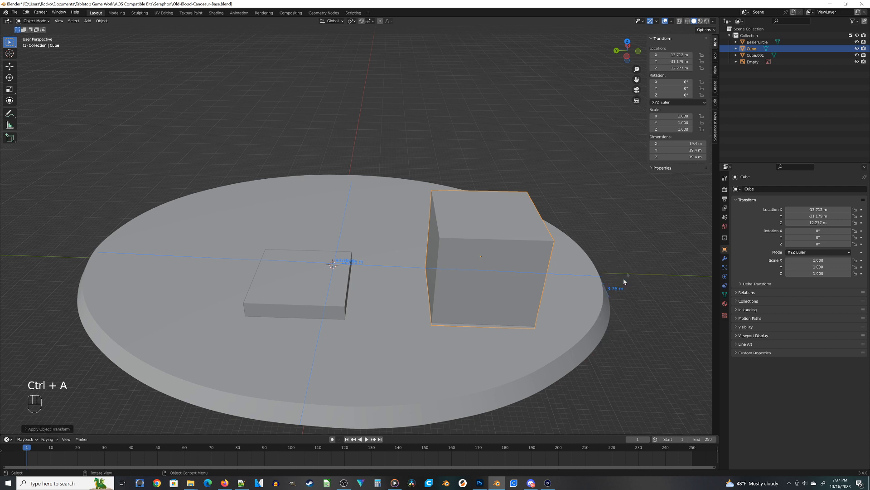
left_click(637, 280)
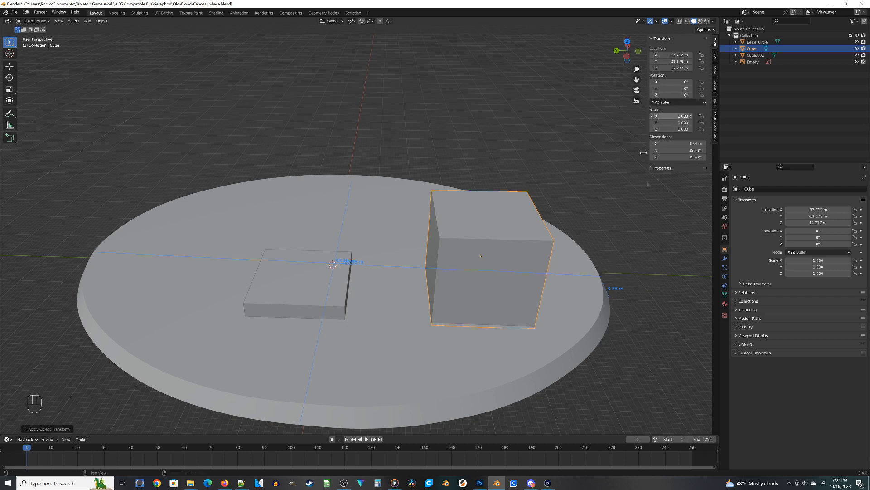
Bevel the flat slab's top and vertical corner edges with a width of about 0.565 m, selecting them in wireframe edit mode
left_click(321, 312)
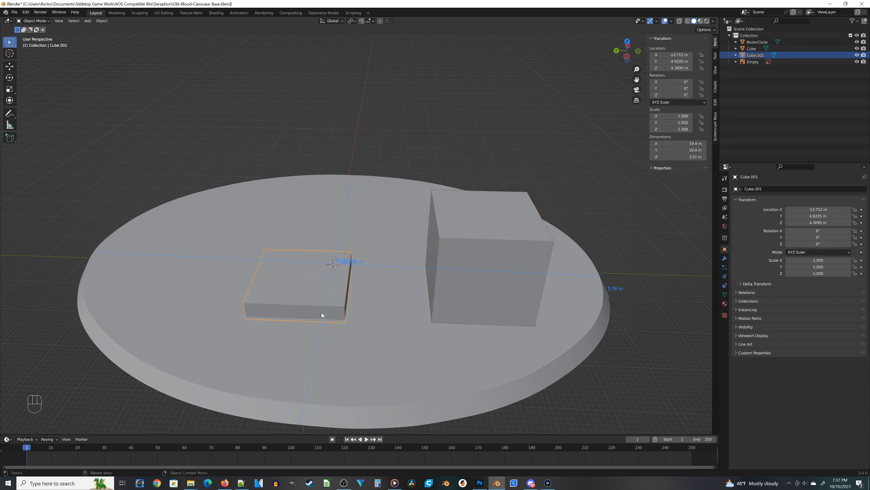
middle_click_drag(321, 312, 429, 292)
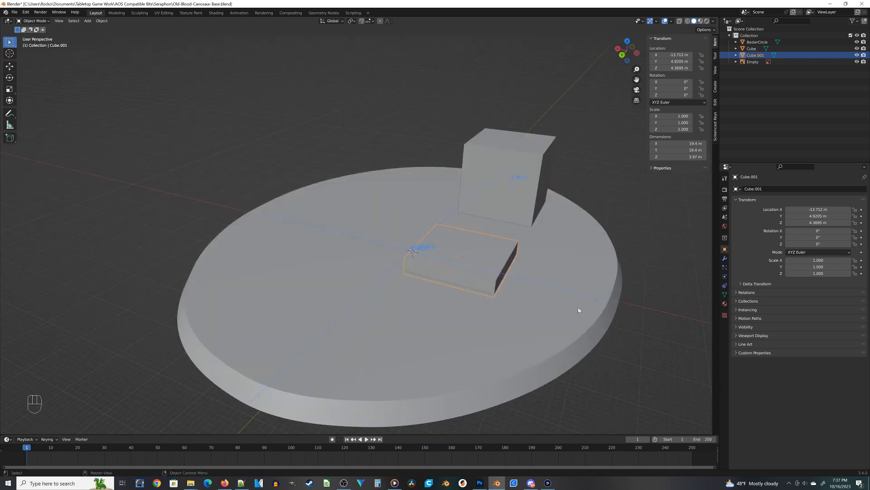
key("Tab")
middle_click_drag(610, 292, 598, 282)
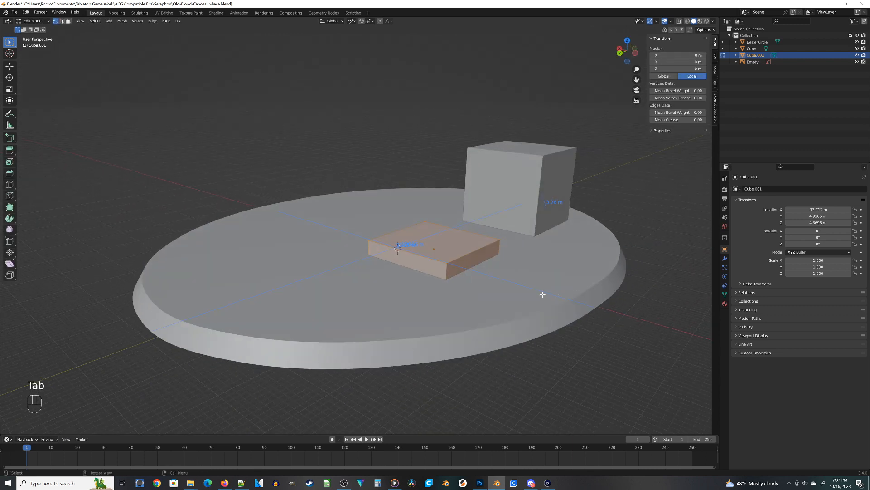
key("z")
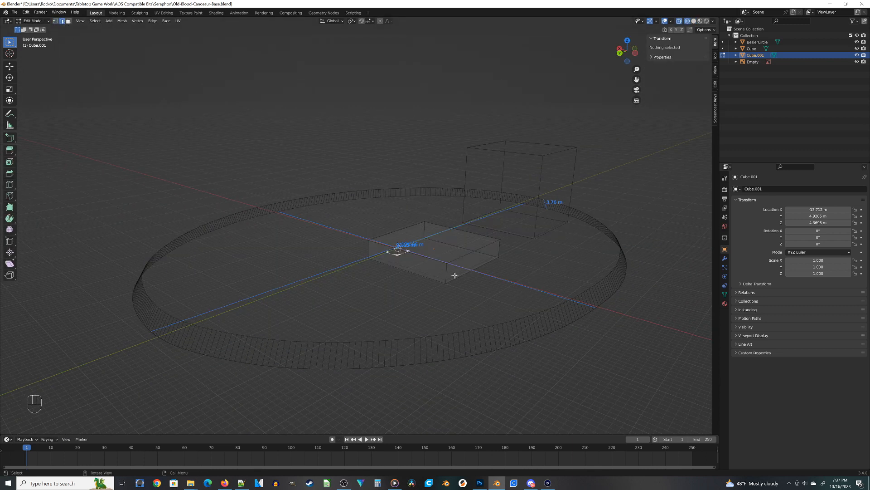
left_click(448, 270)
left_click(455, 256, "shift")
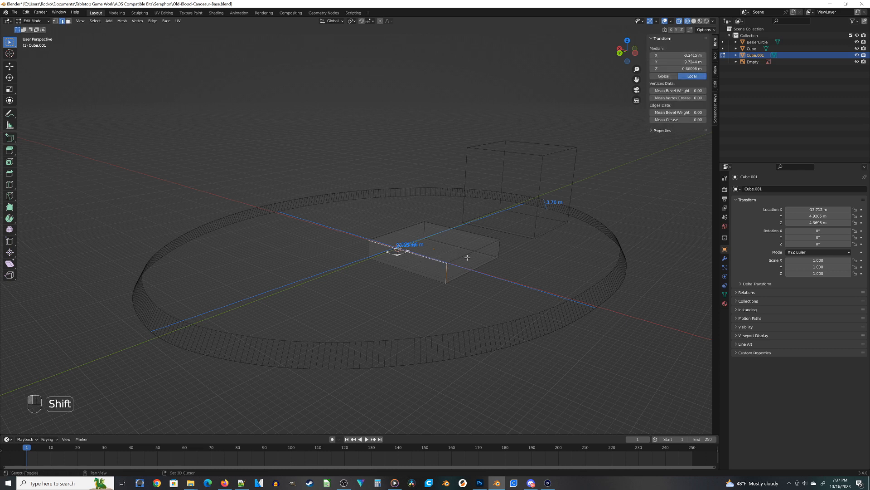
left_click(439, 224, "shift")
middle_click_drag(439, 224, 552, 343)
key("ctrl+z")
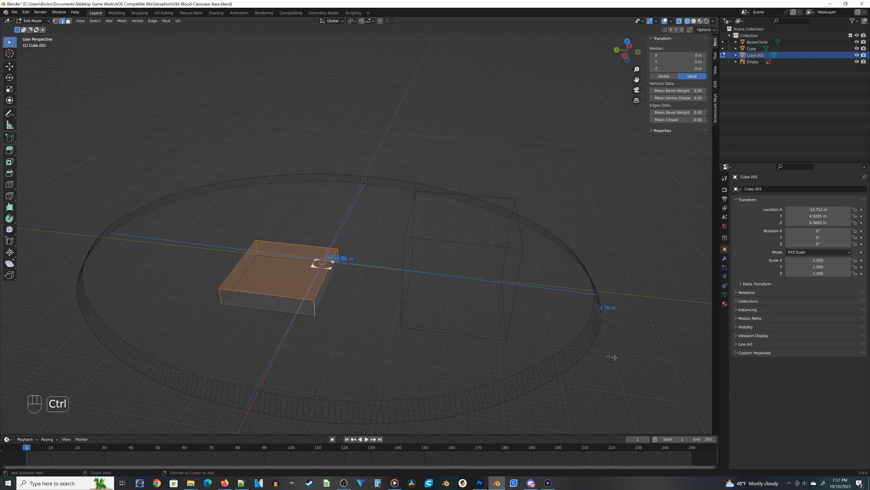
key("ctrl+b")
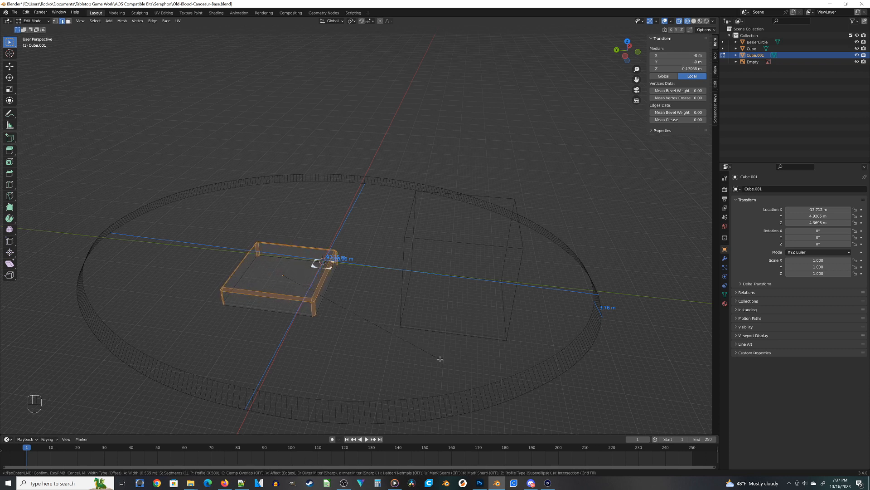
left_click(440, 359)
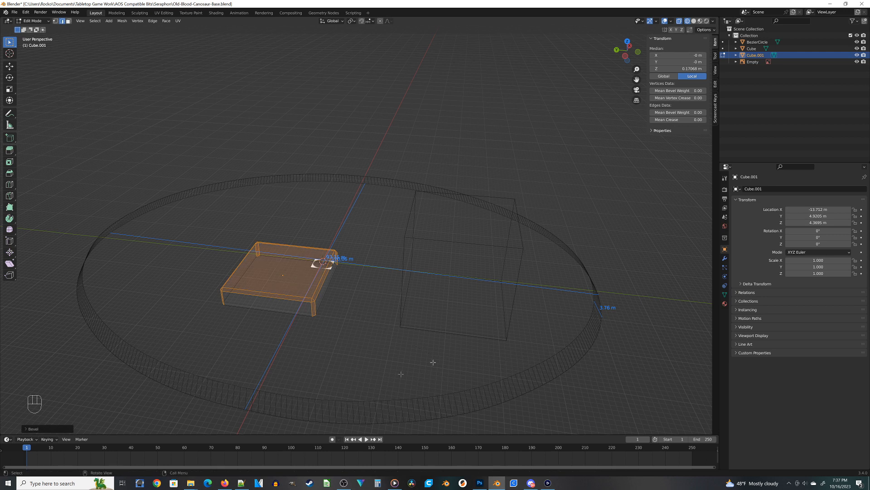
Increase the number of segments of the slab's bevel and return to object mode with solid shading
left_click(32, 429)
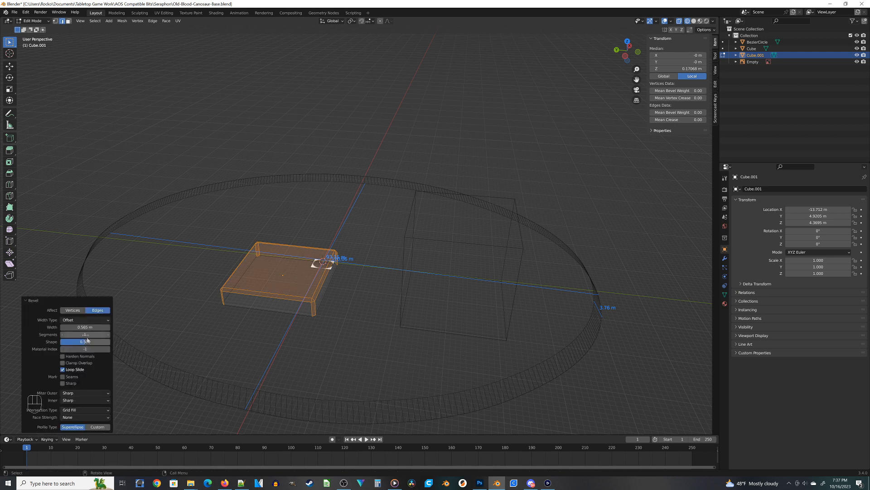
left_click(109, 334)
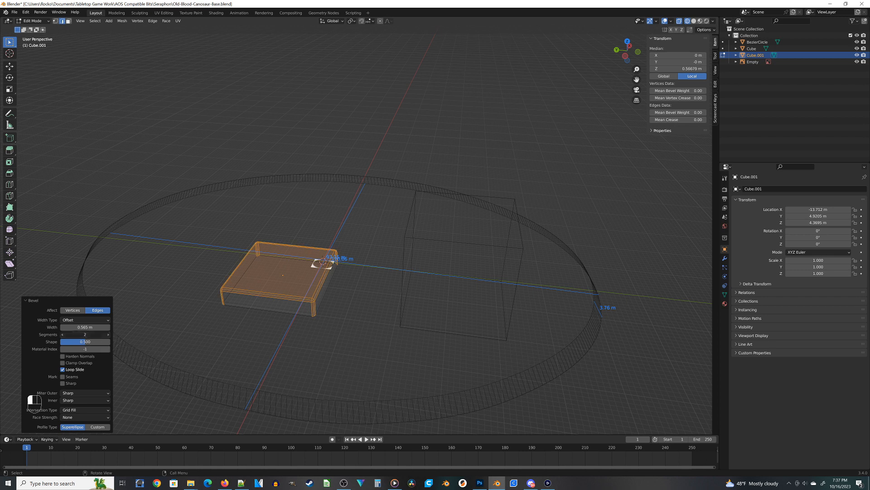
left_click(108, 335)
middle_click_drag(272, 317, 506, 230)
key("Tab")
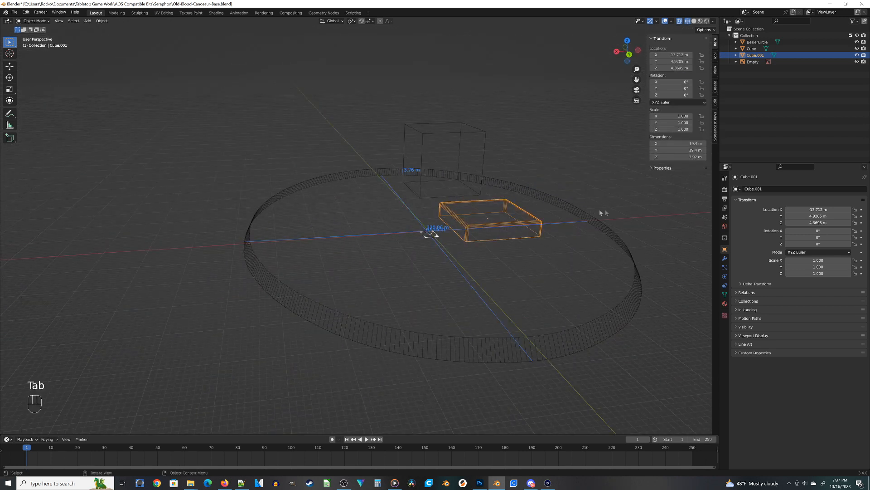
key("z")
middle_click_drag(608, 213, 442, 239)
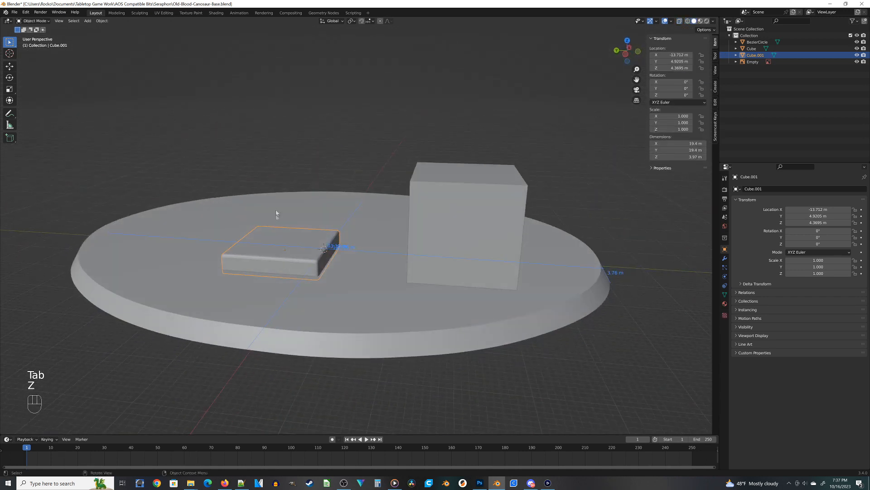
middle_click_drag(276, 214, 321, 254)
middle_click_drag(389, 297, 339, 294)
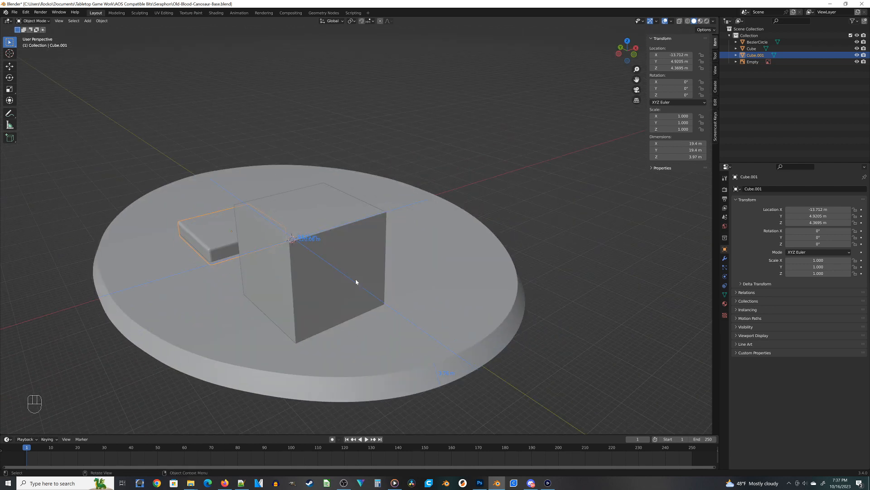
Bevel the tall cube's top and vertical edges in edit mode
left_click(356, 281)
middle_click_drag(302, 305, 522, 310)
key("Tab")
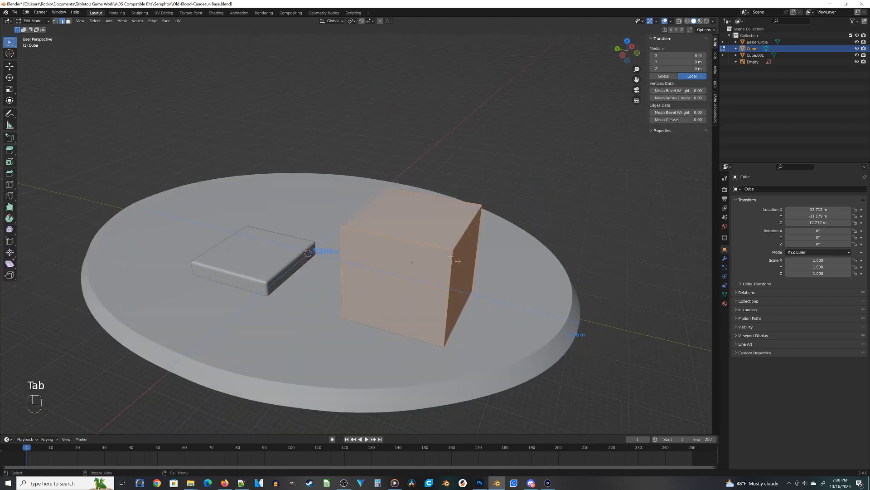
middle_click_drag(458, 261, 421, 237)
left_click(406, 224)
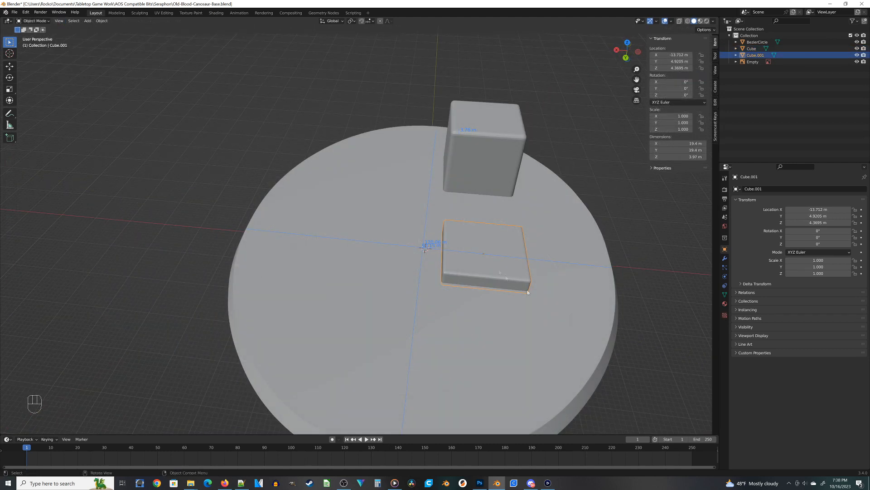
Duplicate the flat slab twice along X, to about 7.006 m and 27.936 m, forming a row of three
key("shift+d")
key("x")
left_click(440, 287)
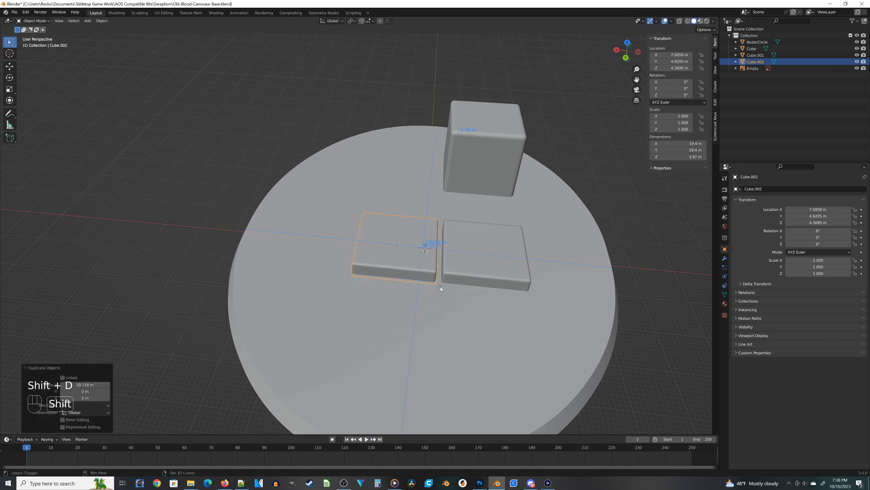
key("shift+d")
key("x")
left_click(332, 262)
Duplicate the outermost slab along Y to about 25.926 m and shift the copy slightly along X
key("shift+d")
key("ctrl+z")
key("shift+d")
key("y")
left_click(346, 359)
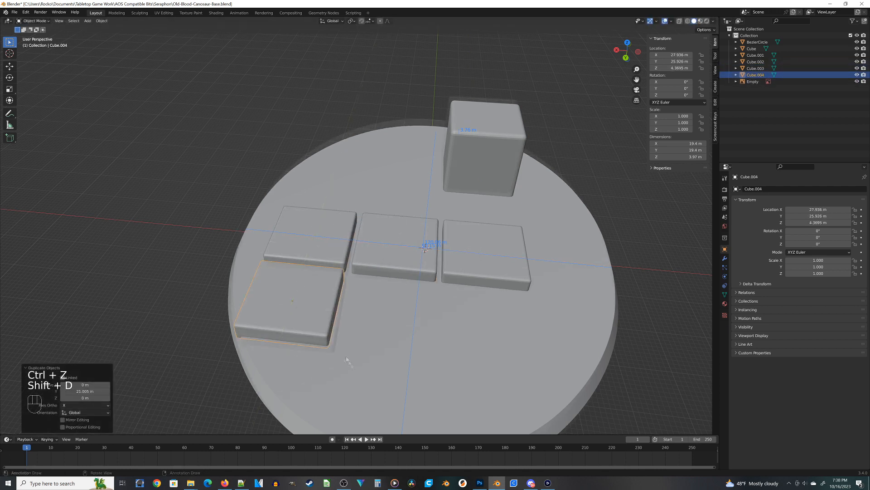
middle_click_drag(346, 360, 355, 380)
key("g")
key("x")
left_click(375, 381)
In top view, duplicate the middle slab by about -4.428 m in X and 22.259 m in Y, and place another copy beside it
left_click(414, 272)
key("shift+d")
key("ctrl+z")
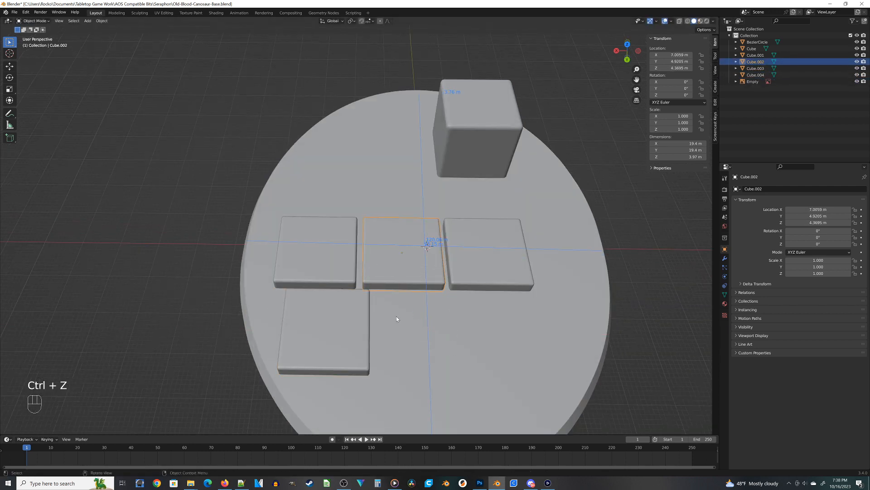
key("KP_7")
key("shift+d")
left_click(455, 133)
middle_click_drag(396, 175, 444, 229, "shift")
key("shift+d")
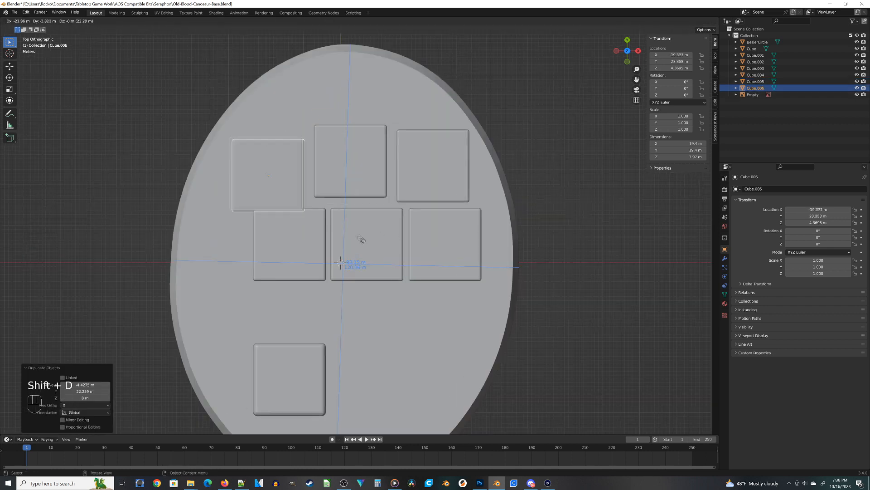
left_click(360, 233)
Nudge the first row's slab on the -X side and place another slab copy beside the tall cube
left_click(287, 258)
key("g")
left_click(279, 265)
left_click(361, 276)
left_click(384, 397)
Duplicate another flat slab and place the copy at the +Y end of the base in top view
middle_click_drag(399, 341, 227, 167, "shift")
left_click(424, 236)
key("KP_7")
key("shift+d")
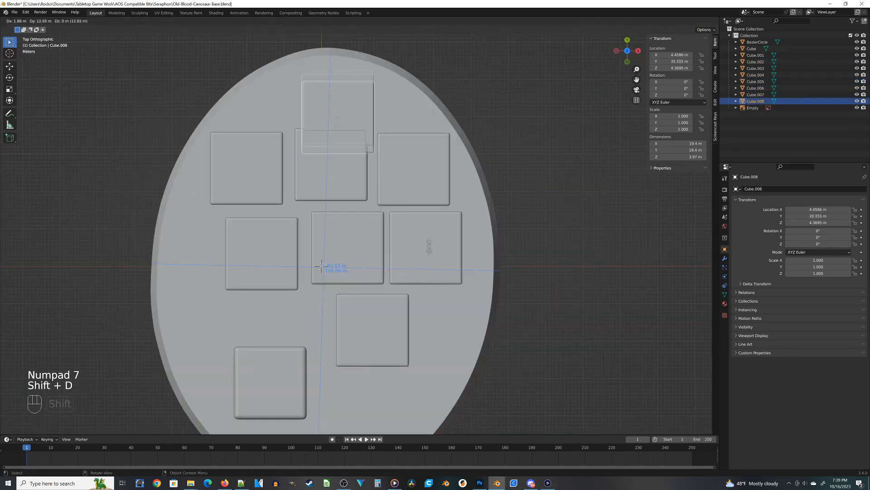
left_click(332, 93)
Select all flat slabs except the one at the +Y end and move them together slightly toward -Y
left_click(353, 229)
left_click(272, 240, "shift")
left_click(267, 182, "shift")
left_click(317, 168)
left_click(267, 164, "shift")
left_click(410, 240, "shift")
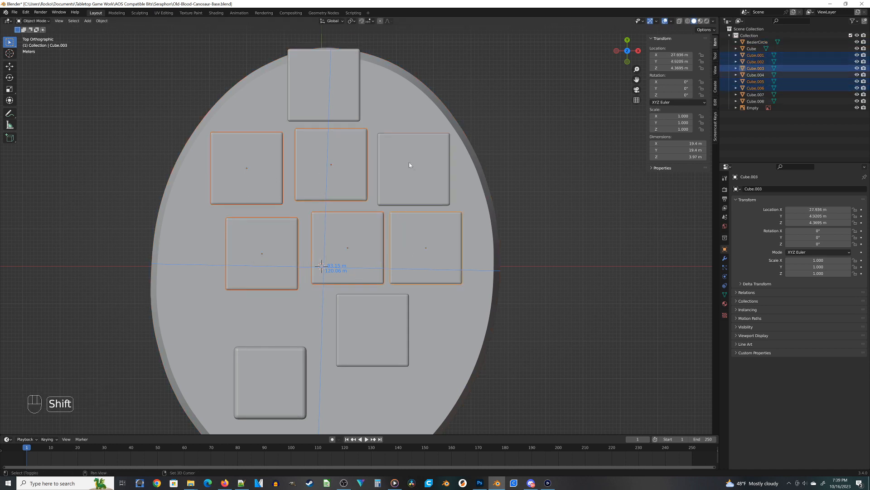
left_click(410, 166, "shift")
left_click(379, 326, "shift")
key("g")
left_click(375, 349)
Move the slab at the +Y end to about X -6.09 m, Y 40.77 m and reposition the tall cube slightly
left_click(334, 88)
key("g")
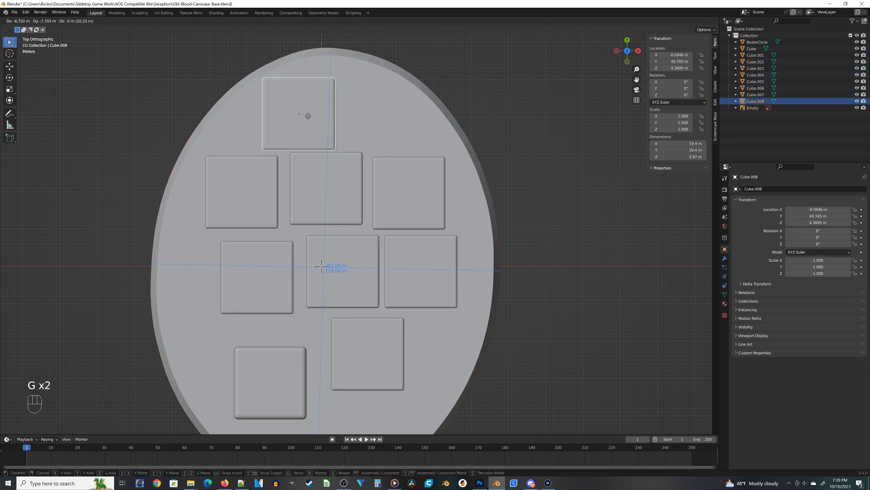
left_click(307, 114)
left_click(271, 382)
key("g")
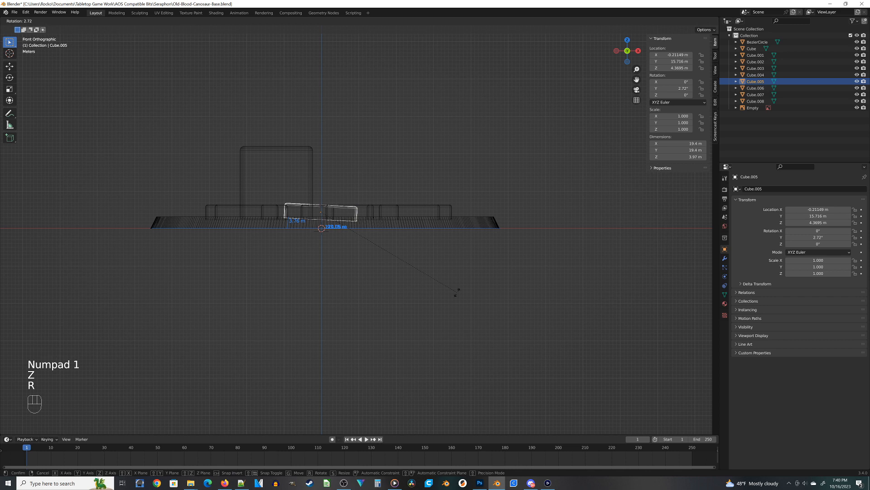
Tilt the second row's middle slab 2.72° in front view and lower it along Z to about 3.763 m
left_click(456, 292)
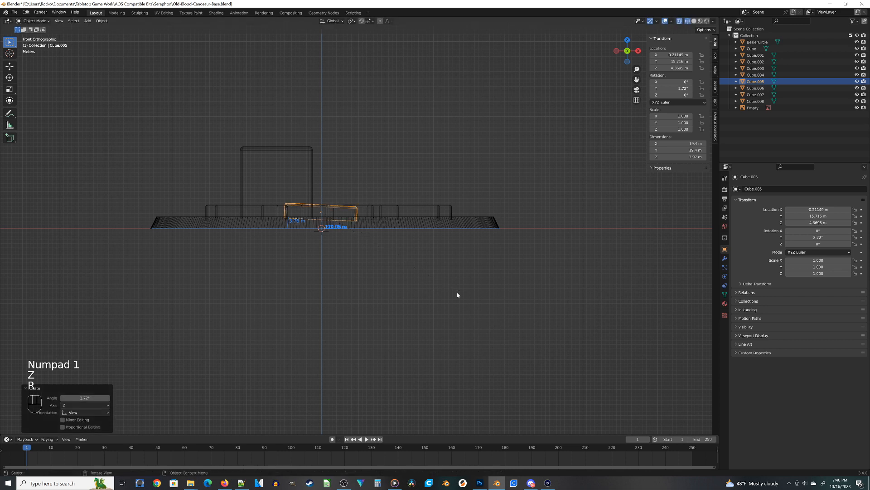
key("g")
key("z")
left_click(459, 292)
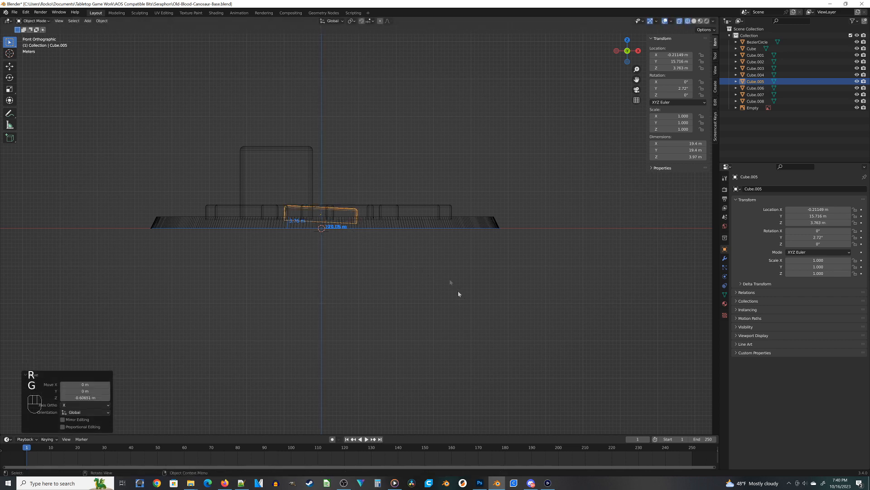
Select the first row's slab on the +X side of the base in front view
left_click(417, 210)
left_click(420, 212)
left_click(420, 212)
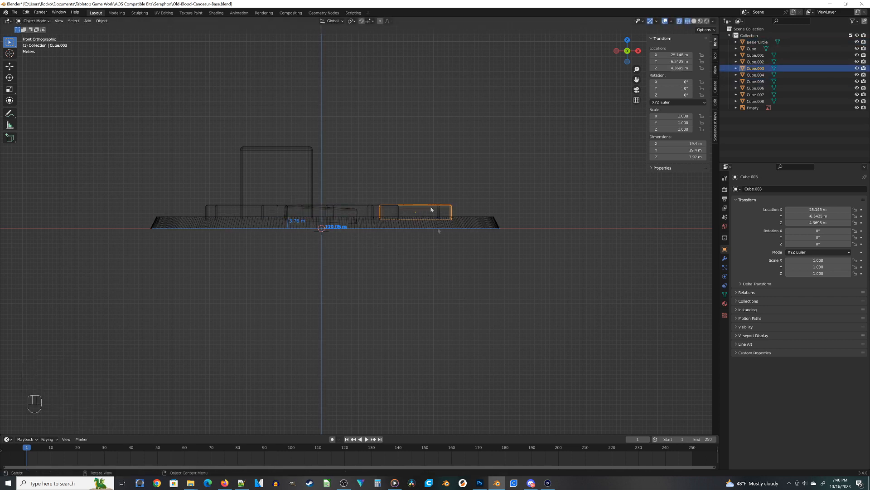